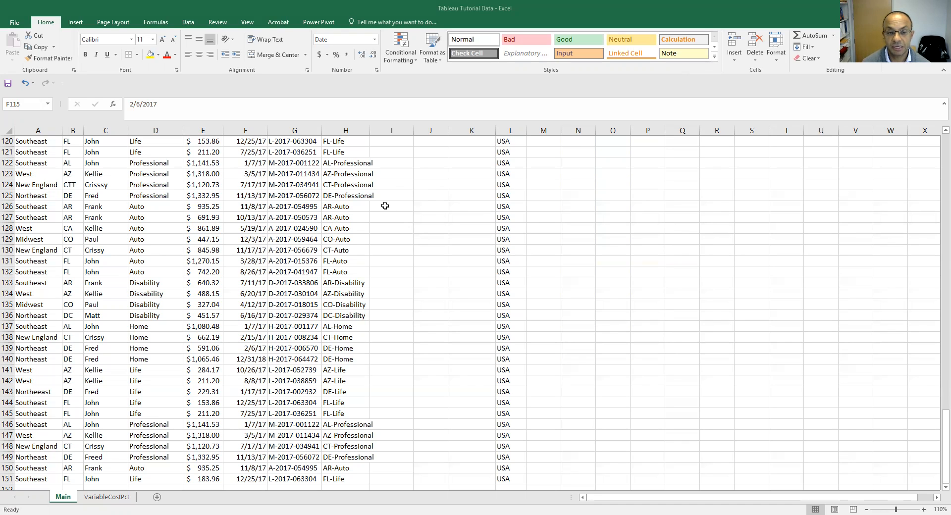
Step: Review the records and column headings on the Main sheet and the cost percentages on the VariableCostPct sheet
scroll(385, 208, "down", 3)
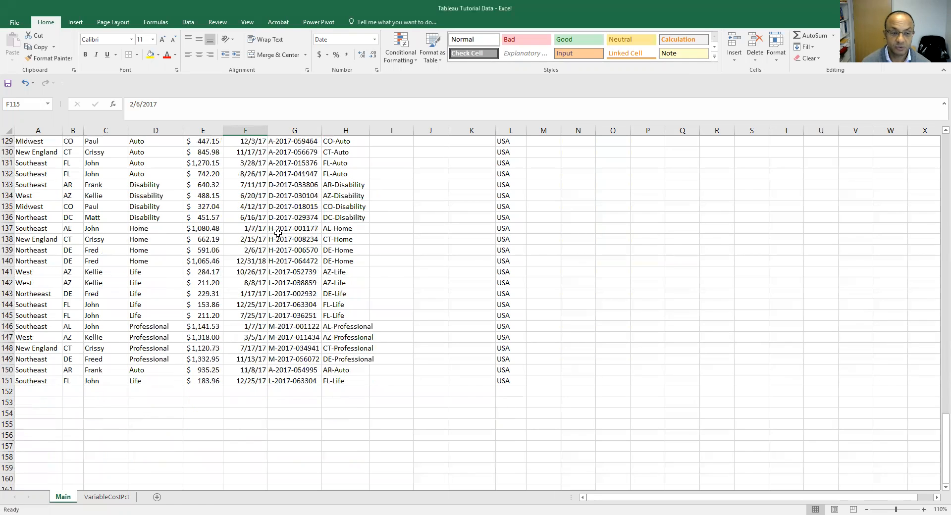
scroll(299, 232, "up", 12)
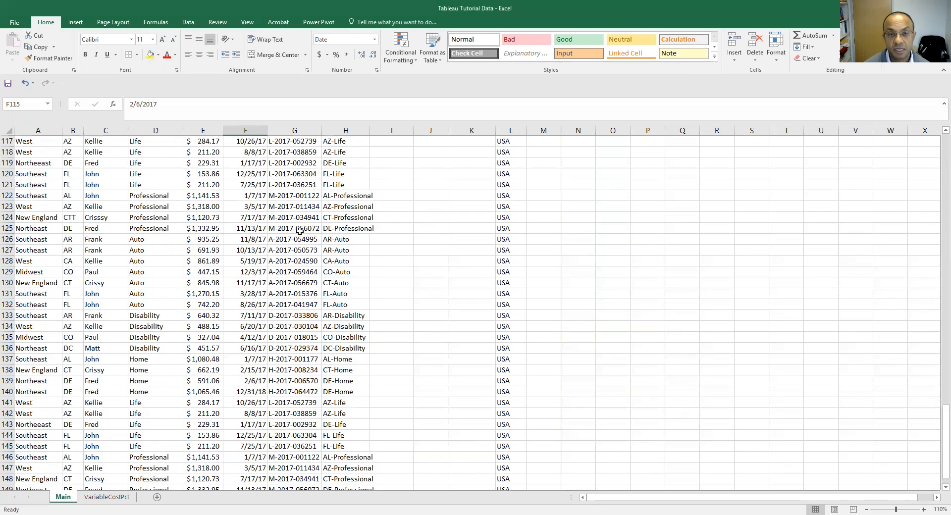
scroll(299, 231, "up", 20)
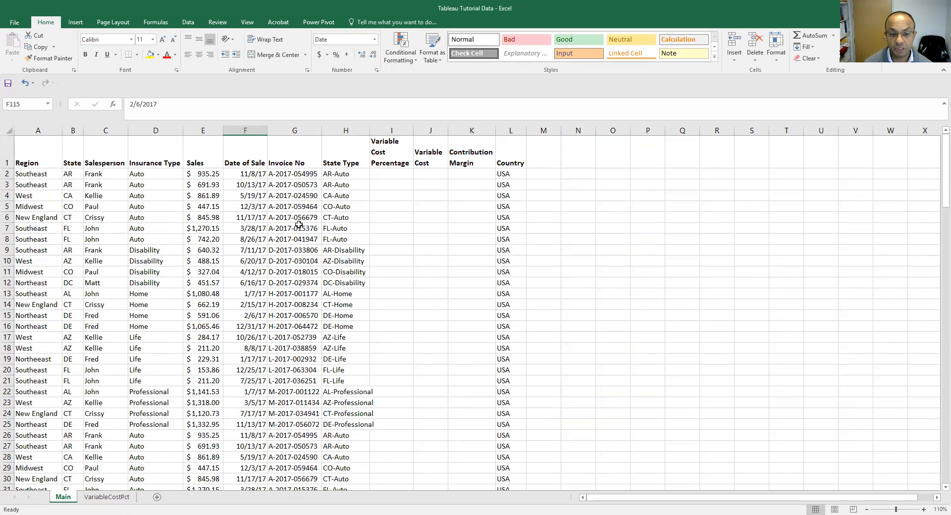
left_click(103, 497)
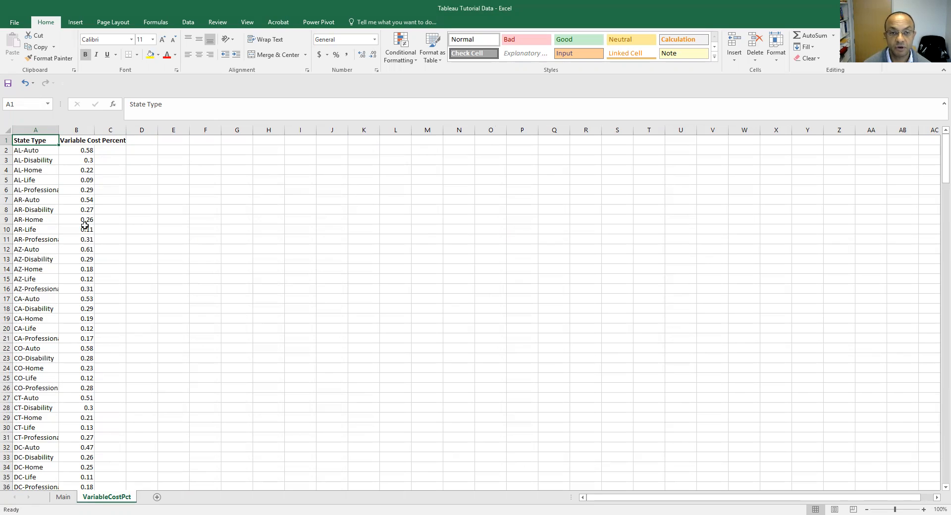
left_click(63, 498)
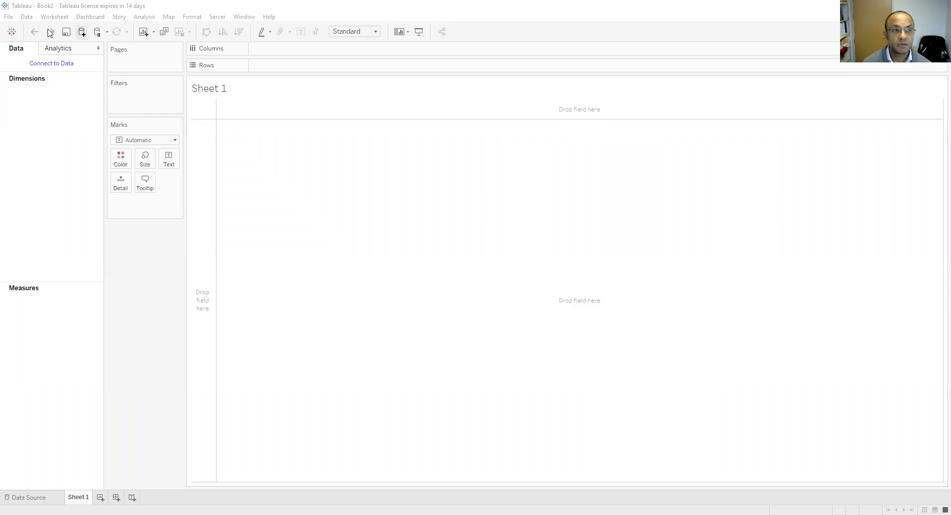
Step: Switch to Tableau, connect to the Tableau Tutorial Data Excel file, and load its Main sheet as the data source
left_click(8, 18)
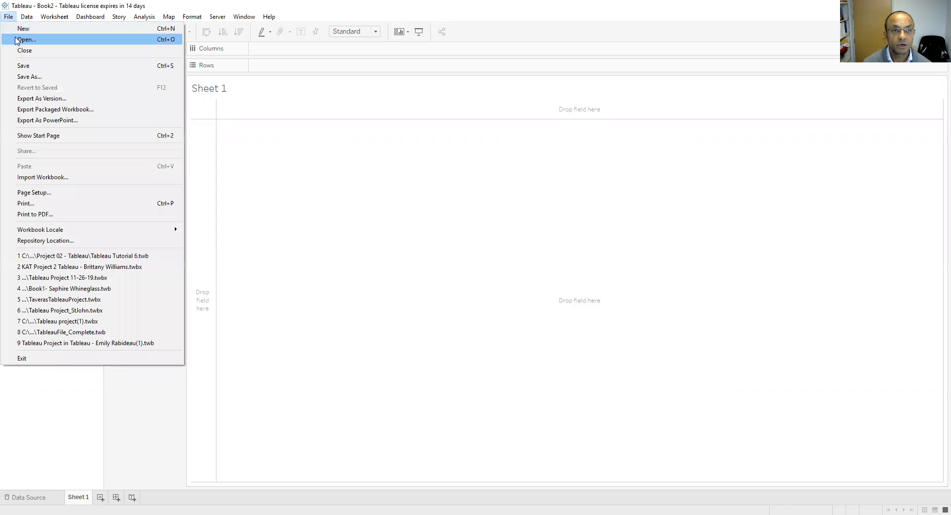
left_click(15, 40)
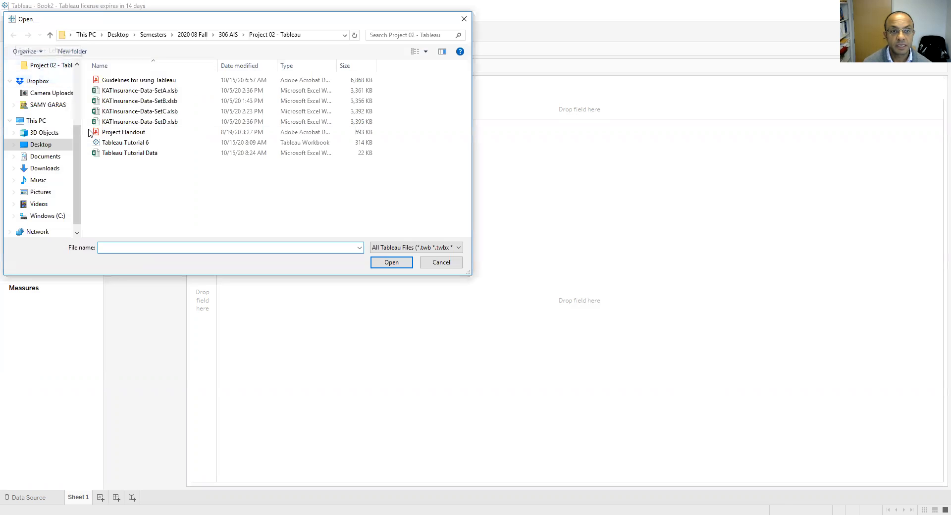
left_click(129, 157)
left_click(406, 263)
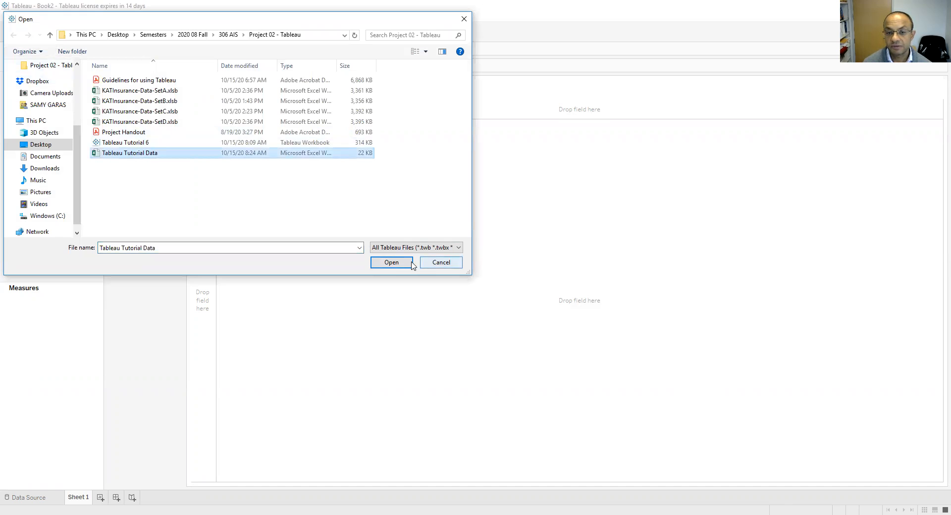
left_click(30, 498)
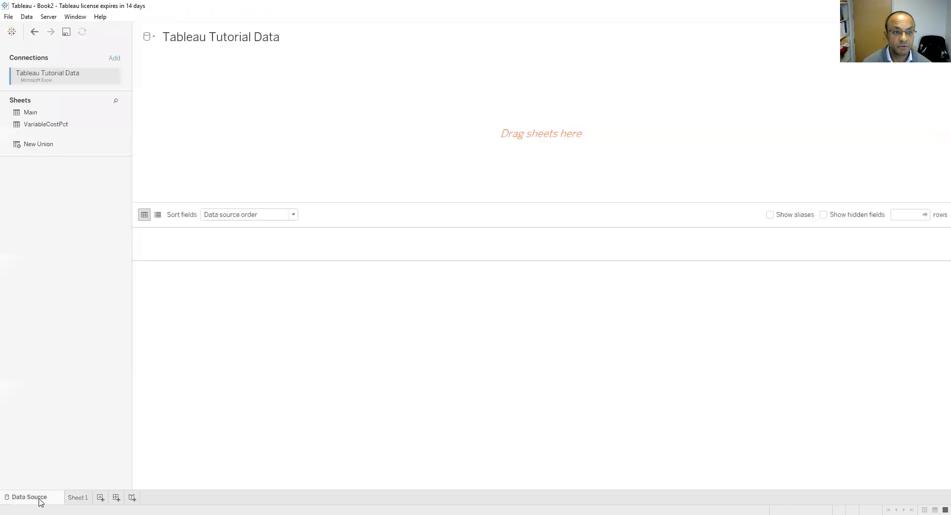
double_click(34, 115)
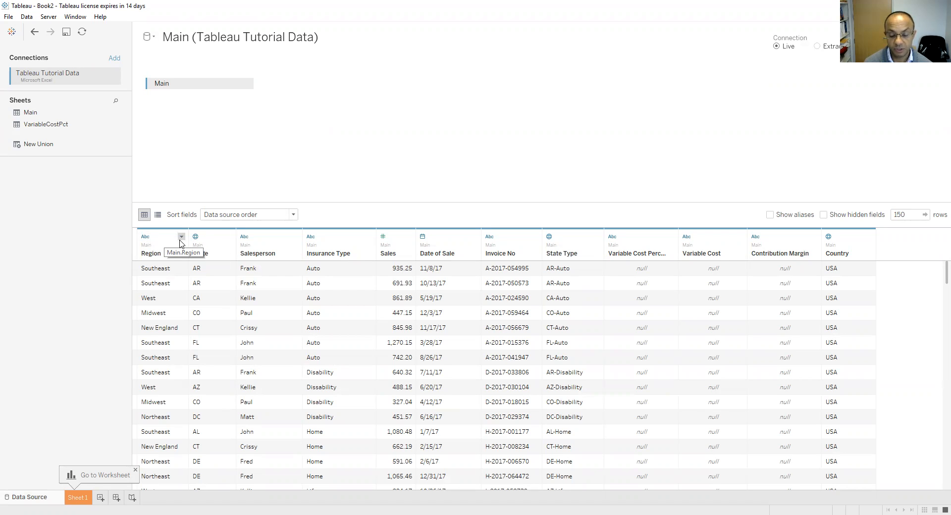
Step: Check the data types assigned to the Sales, Region, State and Salesperson fields in the Main data preview
left_click(390, 238)
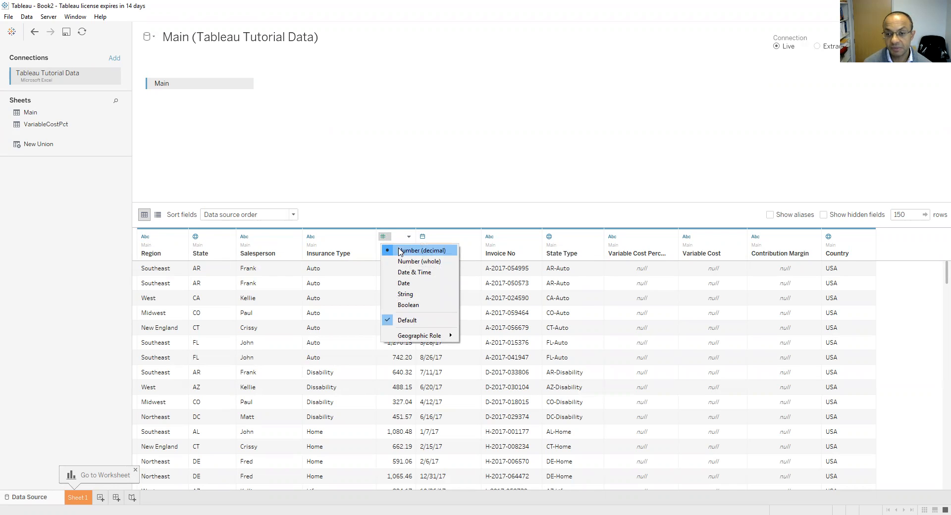
left_click(149, 240)
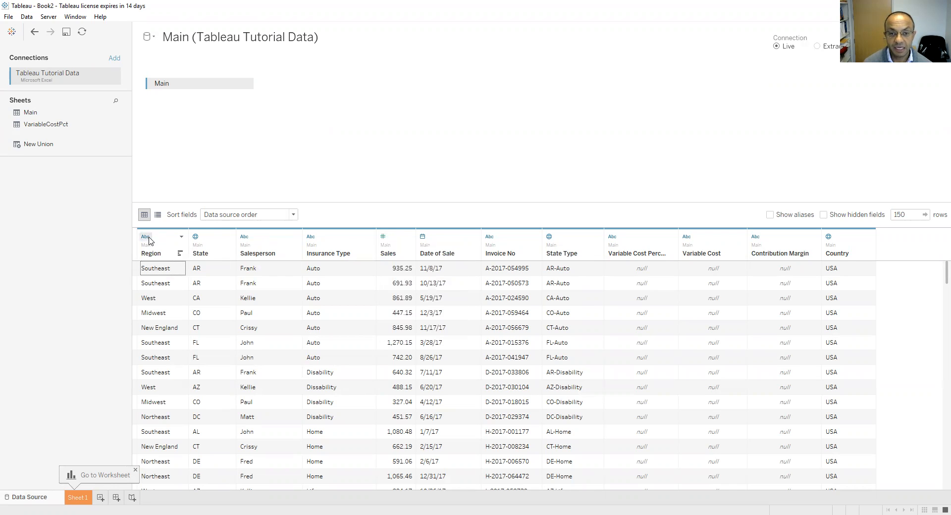
left_click(150, 238)
left_click(200, 238)
left_click(200, 238)
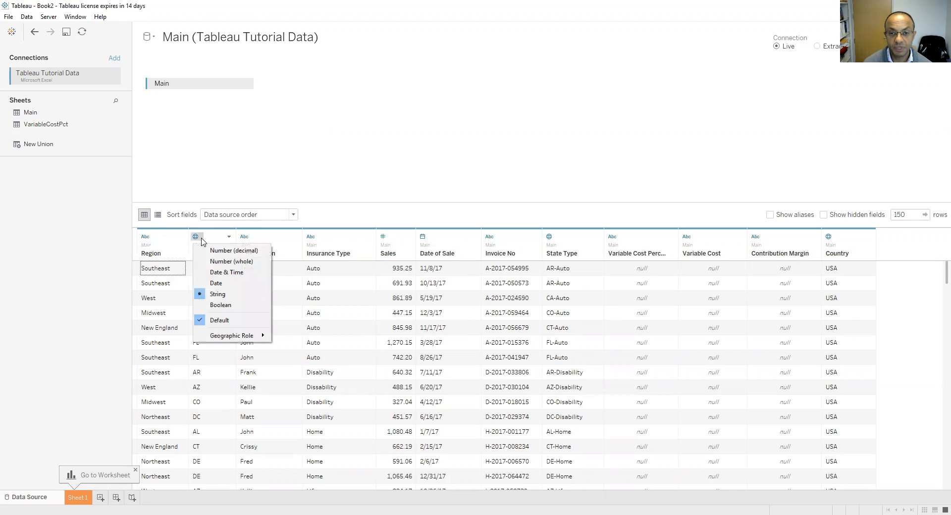
left_click(263, 244)
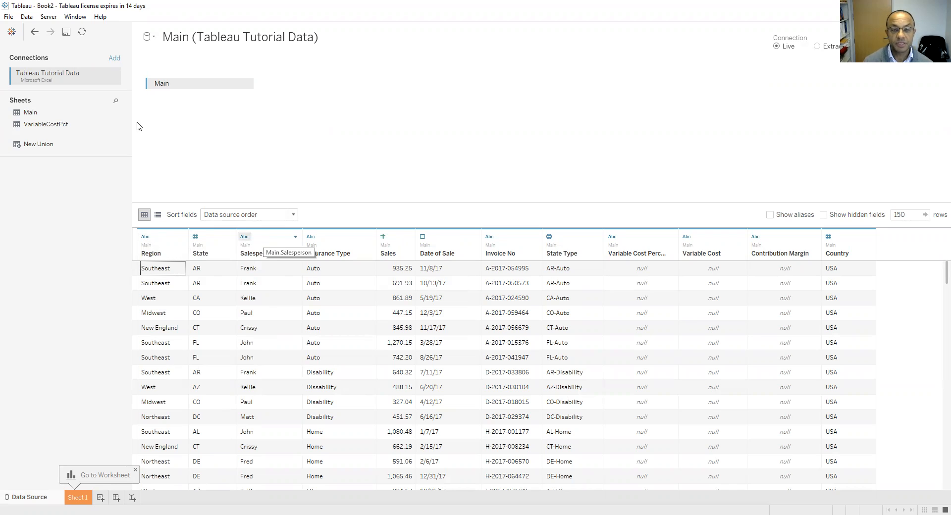
left_click(29, 19)
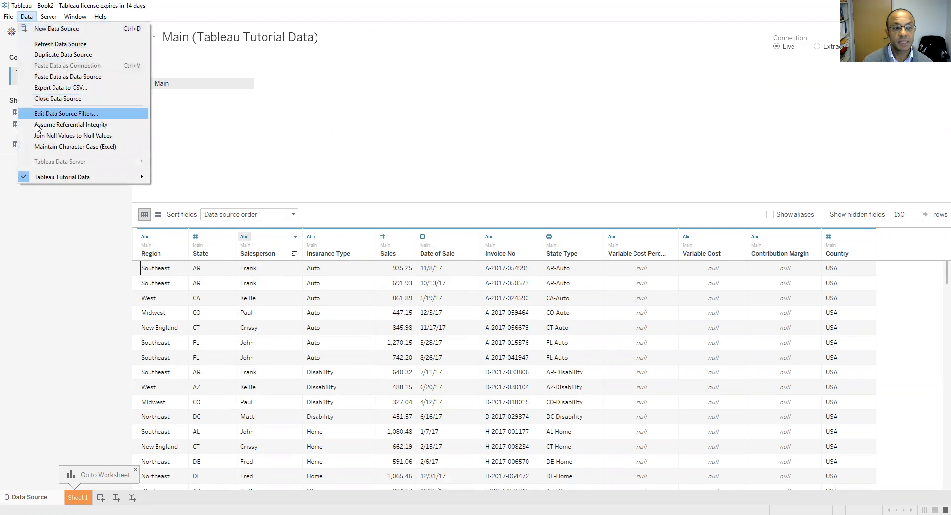
mouse_move(43, 177)
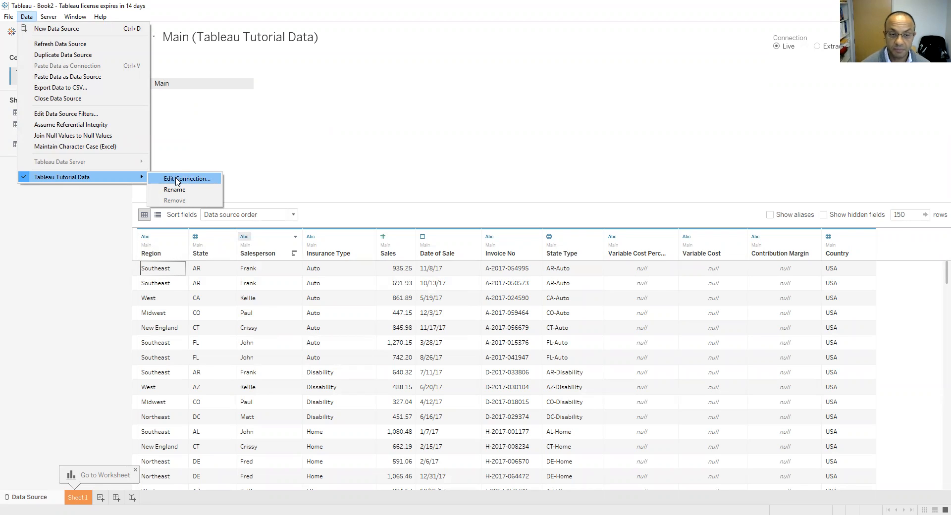
left_click(292, 154)
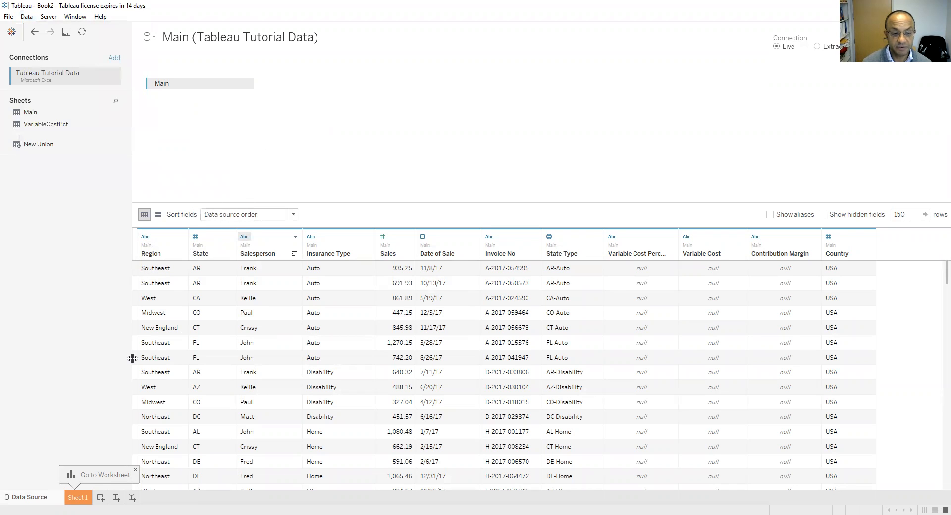
Step: Rename worksheet Sheet 1 as Q1
left_click(81, 498)
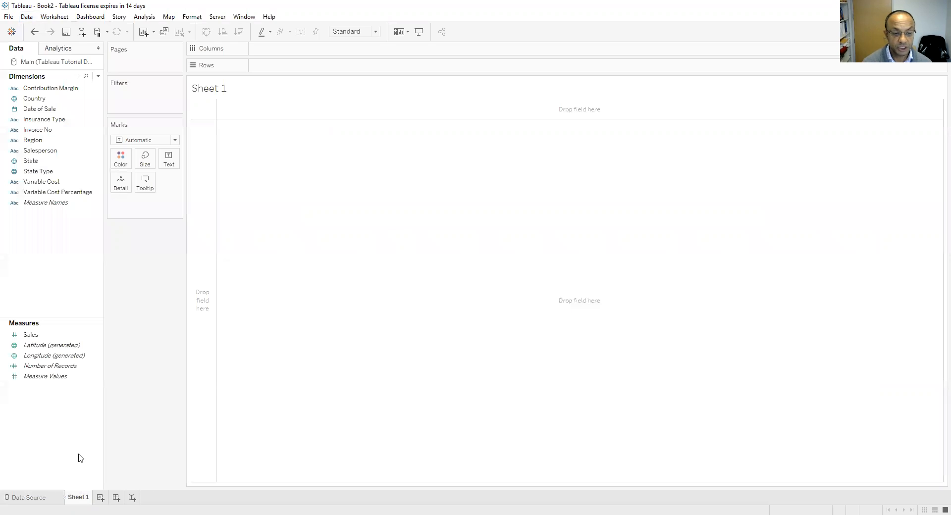
right_click(73, 497)
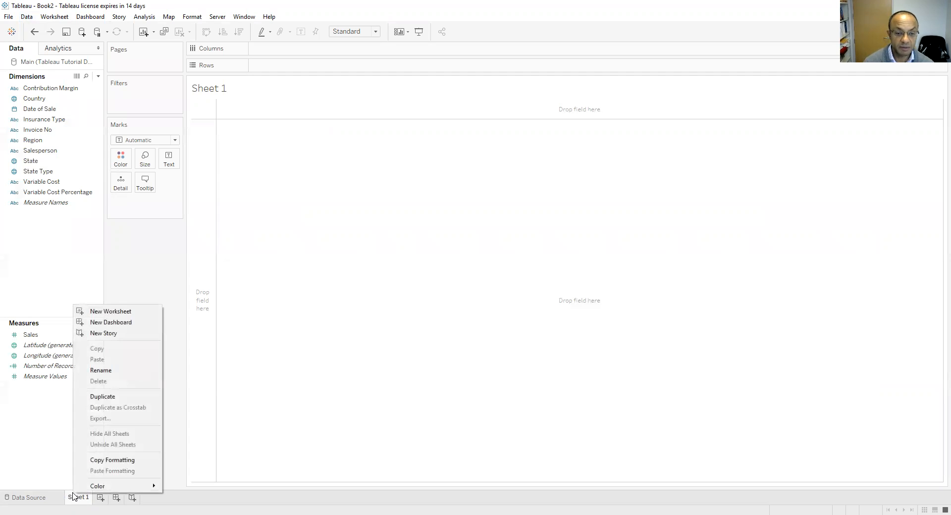
left_click(98, 374)
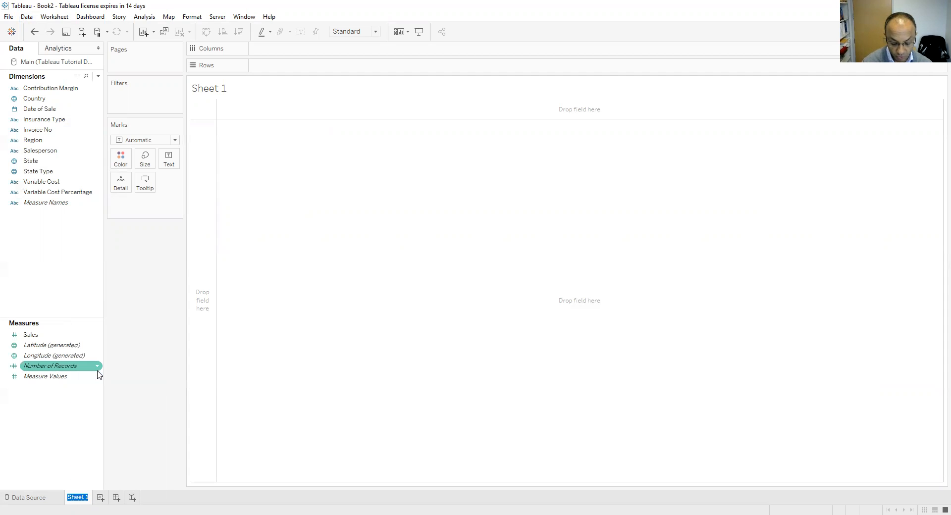
type("Q1")
key("Return")
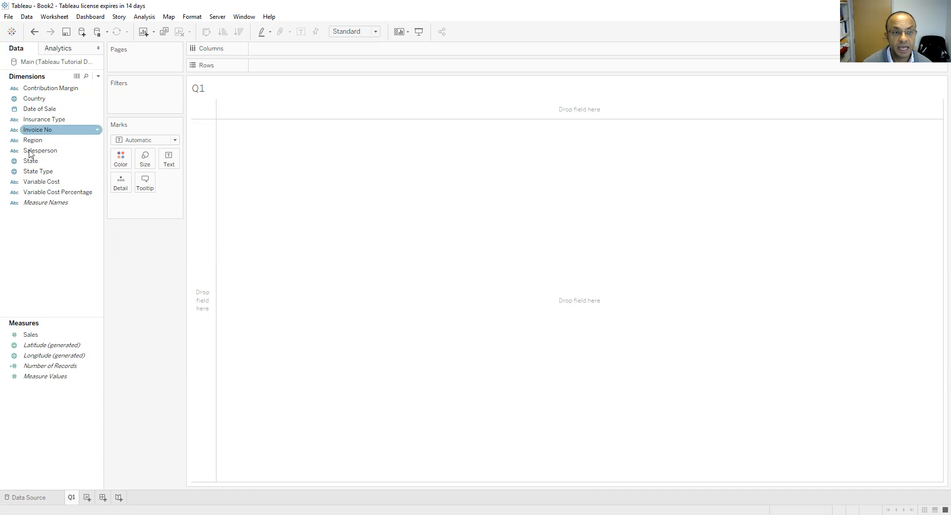
Step: Inspect Contribution Margin and Country on Rows in turn, removing each, and leave the year of Date of Sale on Rows
left_click_drag(45, 93, 270, 70)
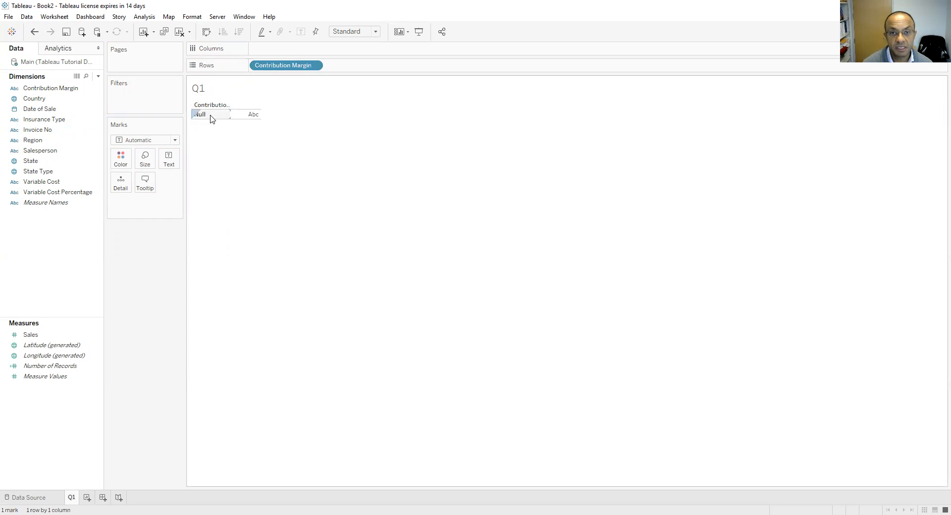
left_click_drag(283, 65, 230, 75)
left_click_drag(34, 98, 258, 66)
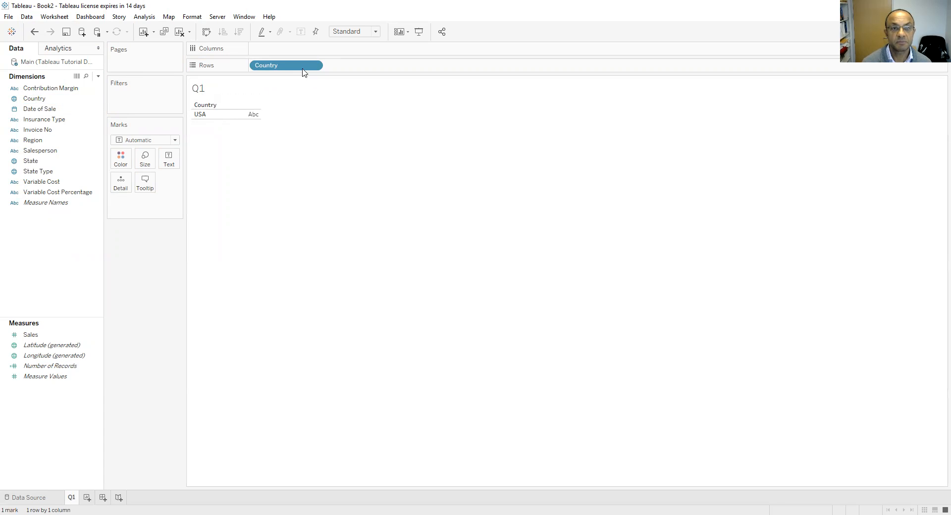
left_click_drag(302, 67, 273, 66)
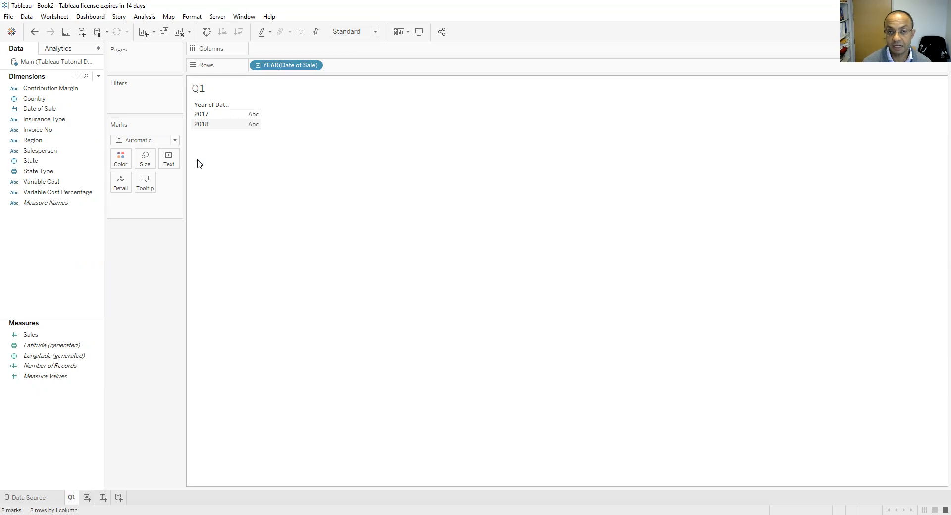
Step: Create a new dashboard and name it Q1D
left_click(103, 498)
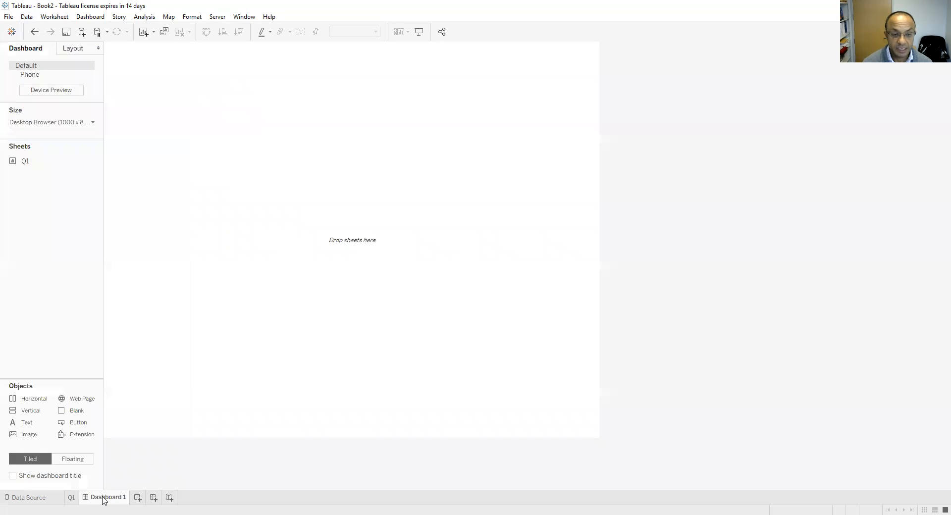
right_click(103, 498)
left_click(138, 376)
type("D")
key("BackSpace")
type("Q")
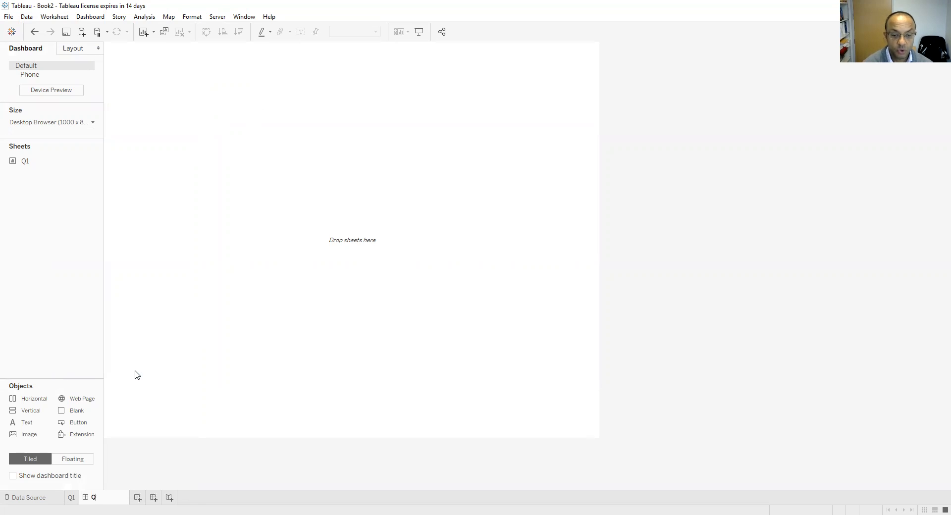
type("1D")
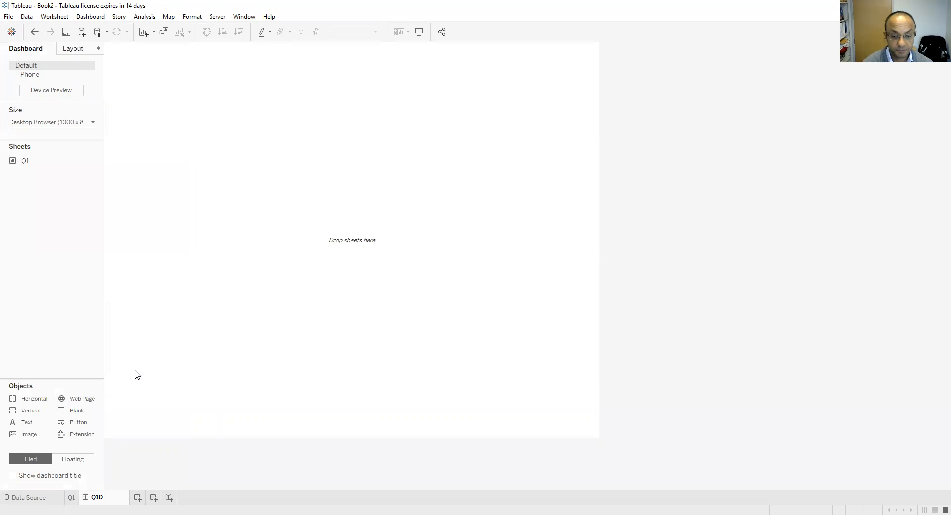
key("Return")
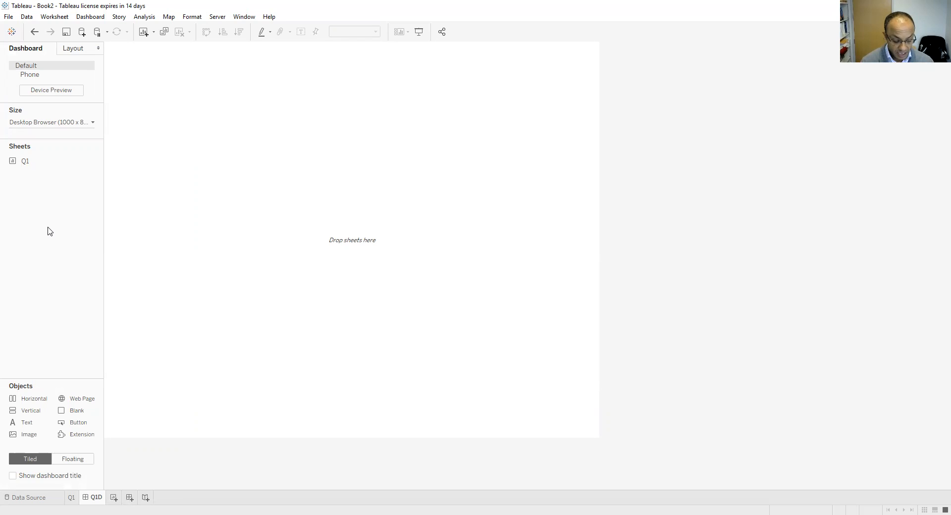
Step: Place the Q1 sheet in the upper-left area of the Q1D dashboard and compare it with the Q1 worksheet
mouse_move(24, 164)
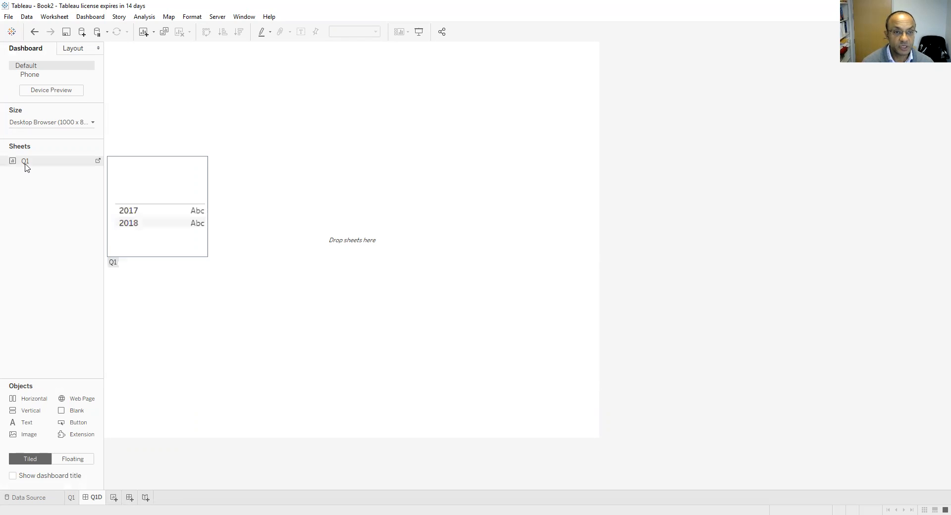
left_click_drag(23, 165, 124, 77)
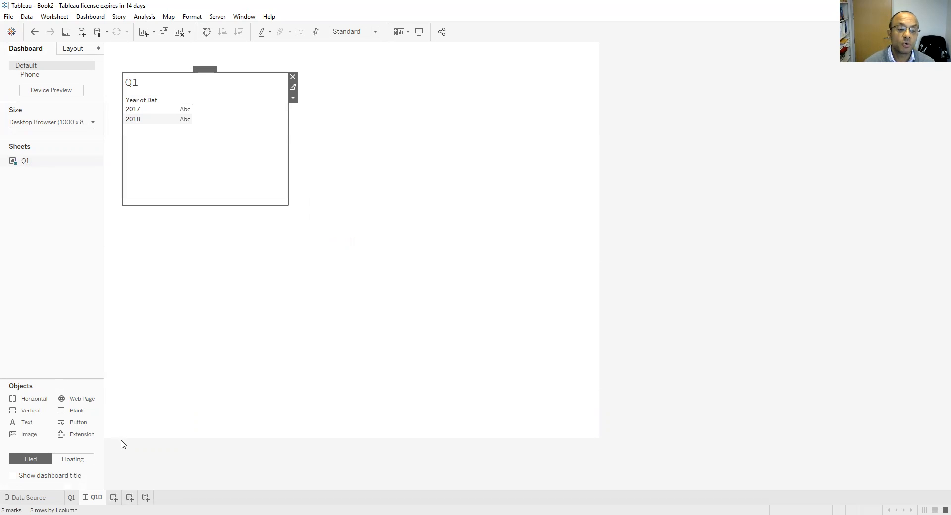
left_click(72, 500)
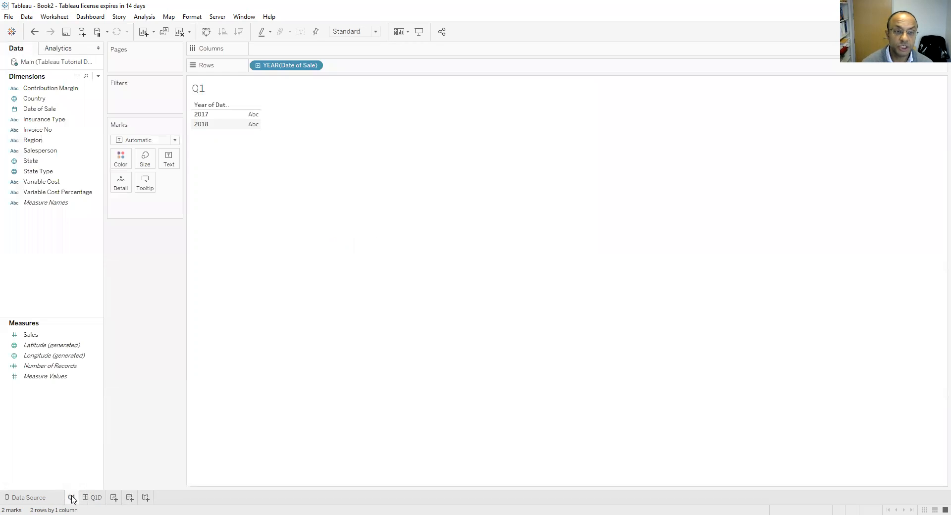
left_click(93, 499)
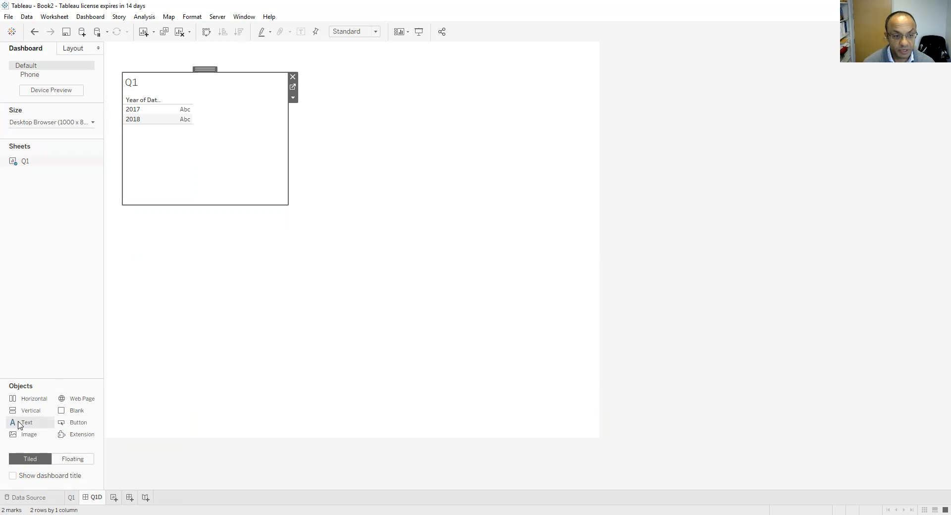
Step: Add a text object beside the Q1 view reading "List of Errors:" and "1. Year of Sale (2018)", and enlarge its box
left_click_drag(20, 425, 400, 66)
type("List of Errors:")
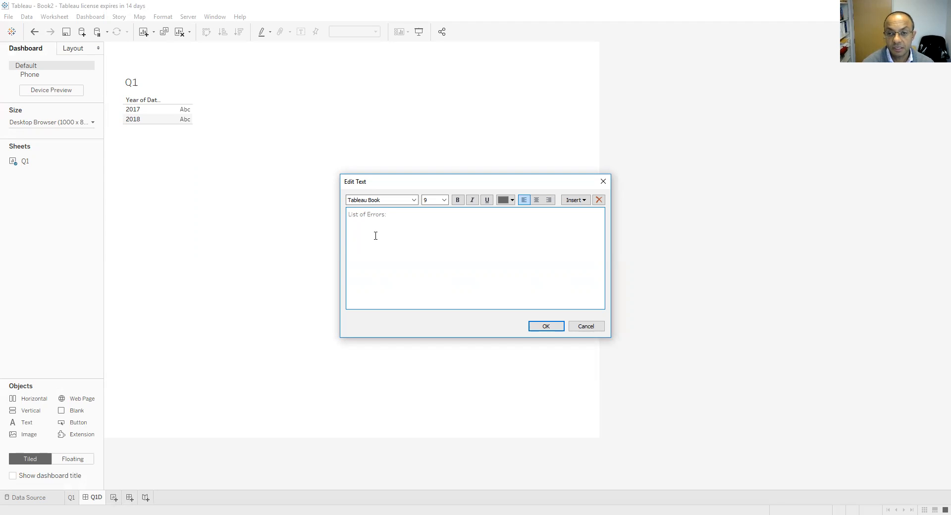
type("Year of Sale (2018")
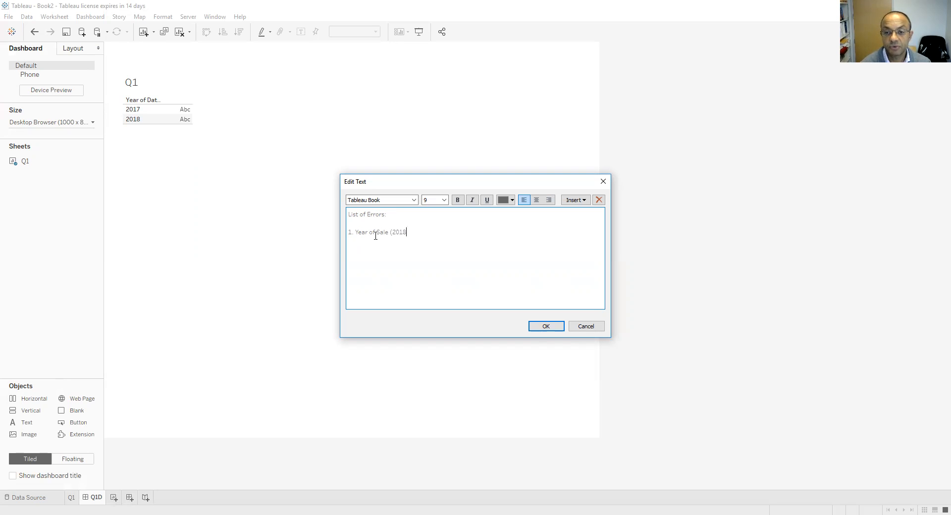
left_click(561, 329)
left_click_drag(397, 87, 319, 147)
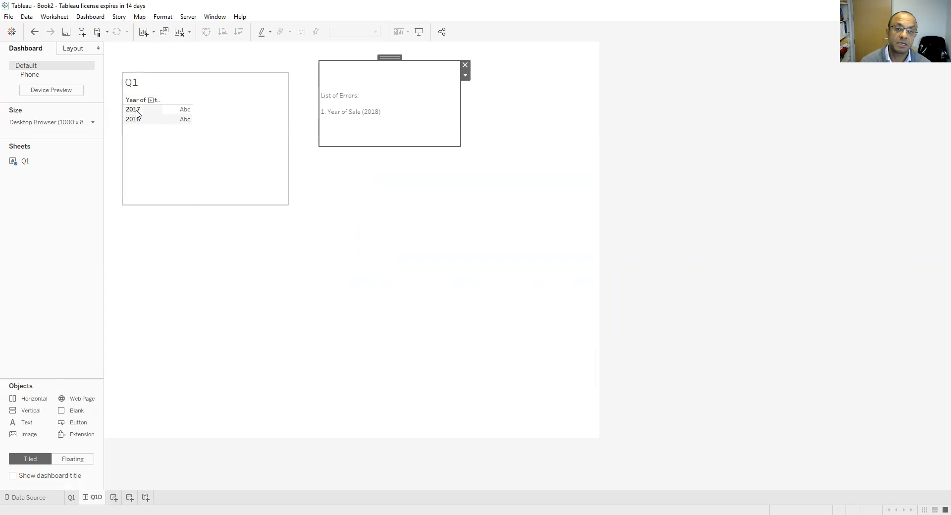
Step: Show Insurance Type instead of Date of Sale on the Q1 sheet's Rows, and add "2. Insurance Type (Dissability)" to the Q1D error list
left_click(71, 498)
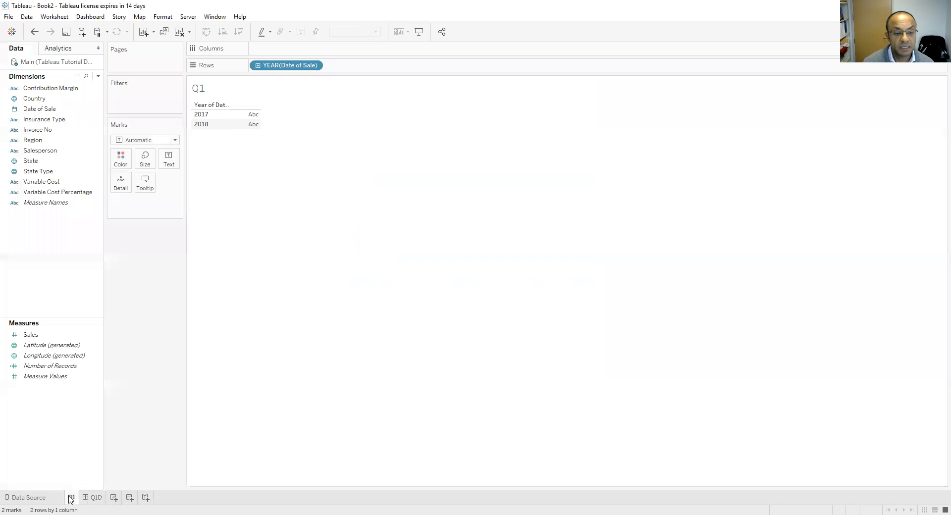
left_click_drag(265, 68, 285, 68)
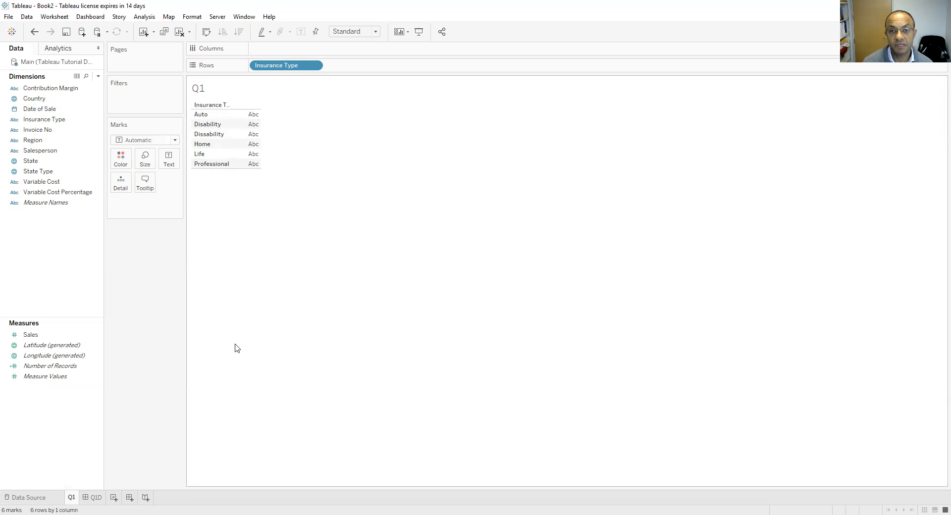
left_click(93, 498)
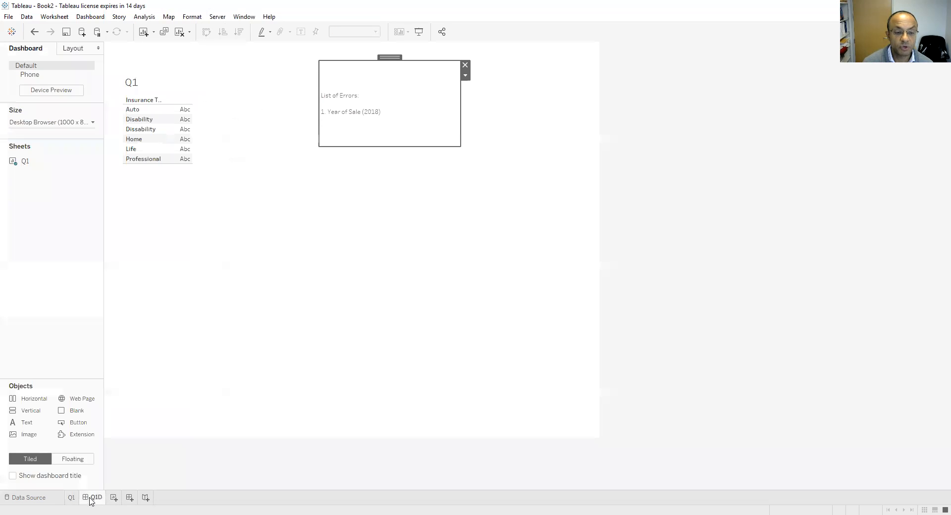
double_click(388, 110)
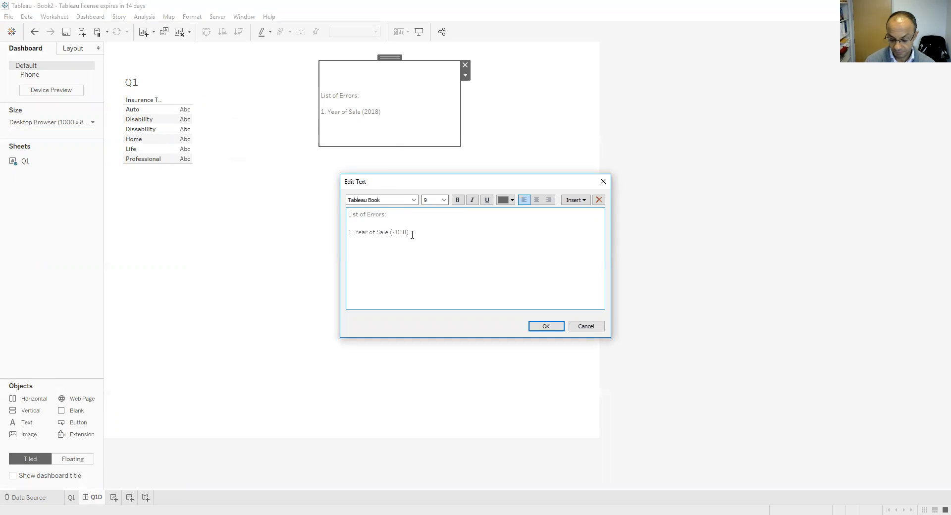
key("Return")
type("2")
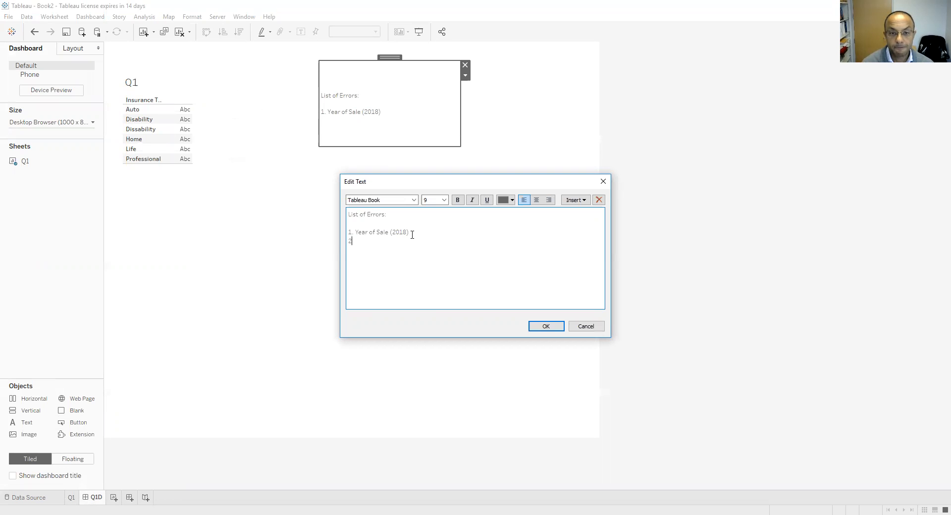
type(". Insurance Type")
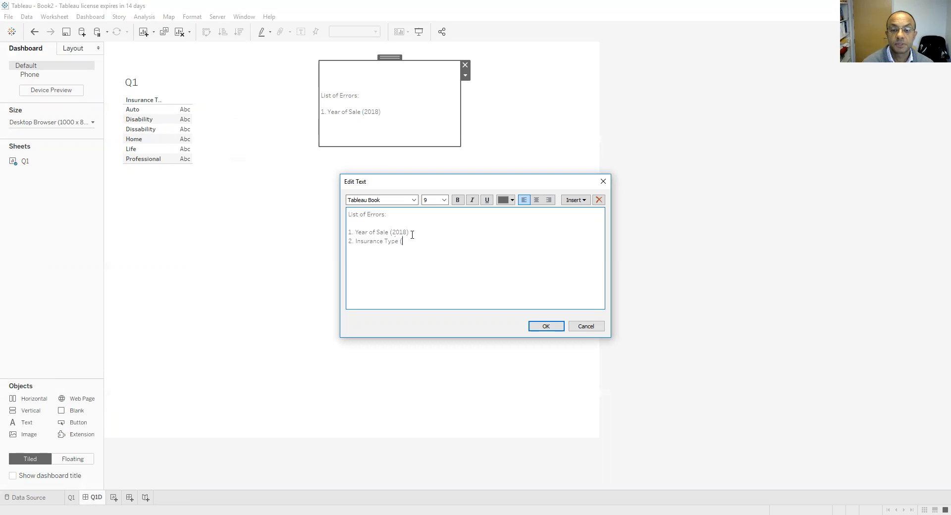
type(" (Dissability)")
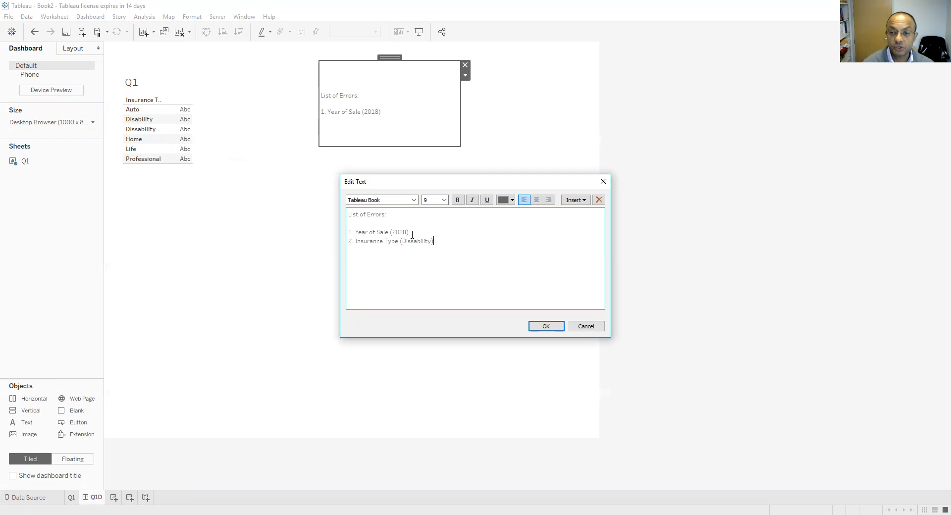
key("Return")
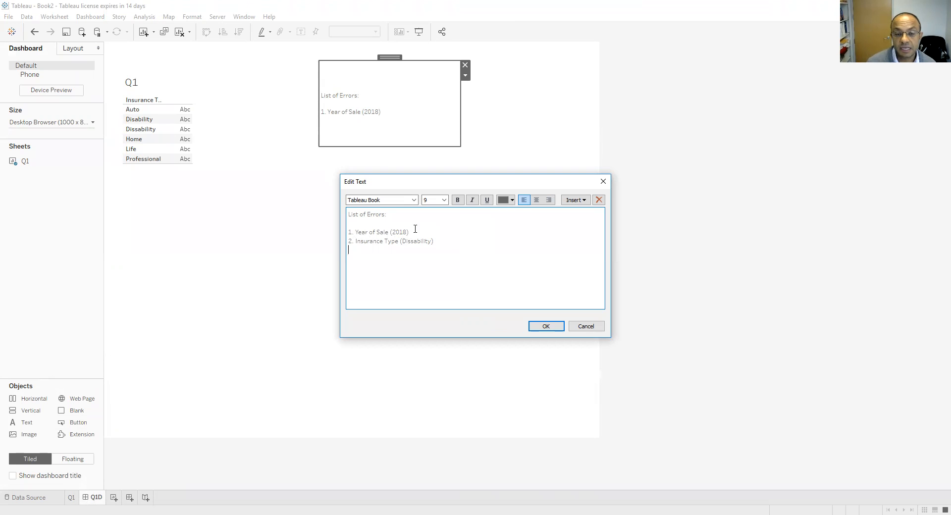
left_click(538, 330)
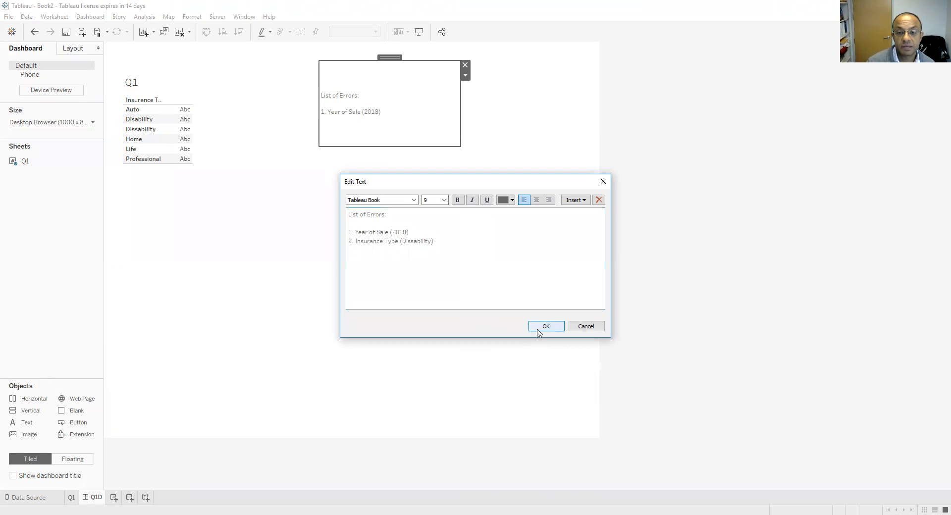
Step: On the Q1 sheet, replace Insurance Type on Rows with Invoice No to inspect it, and replace that with Region
left_click(72, 498)
left_click_drag(286, 66, 266, 69)
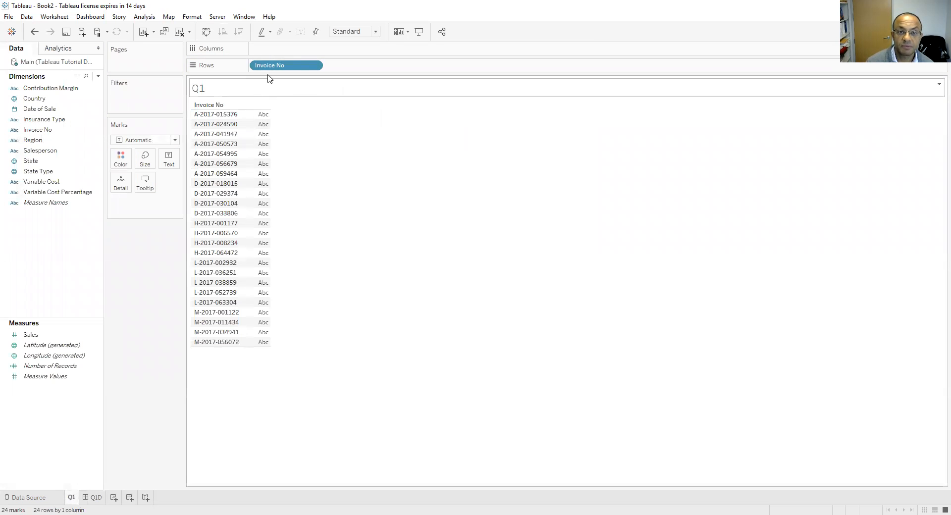
mouse_move(278, 65)
left_mouse_down()
mouse_move(42, 165)
mouse_move(39, 138)
mouse_move(287, 89)
mouse_move(295, 70)
left_mouse_up()
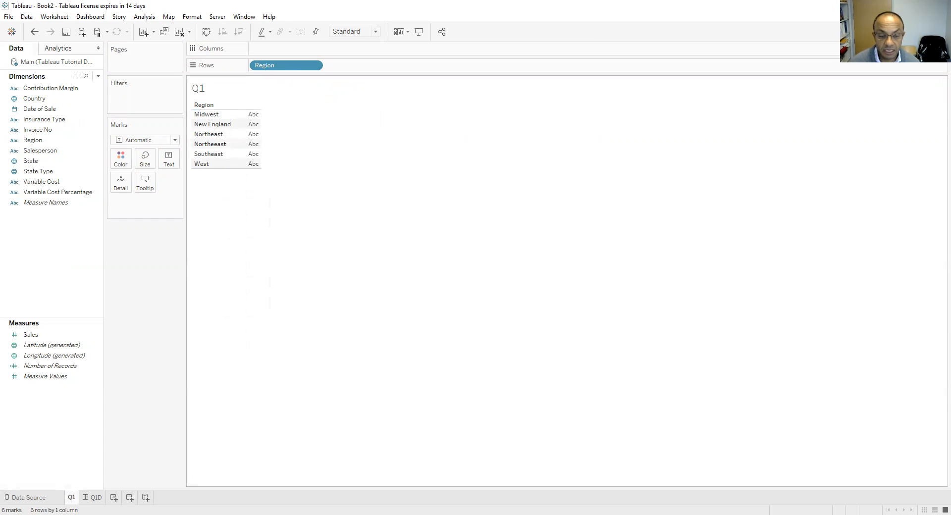
Step: Add "3. Region (Northeeast)" to the error list on the Q1D dashboard and move the text object farther away from the Q1 view
left_click(94, 499)
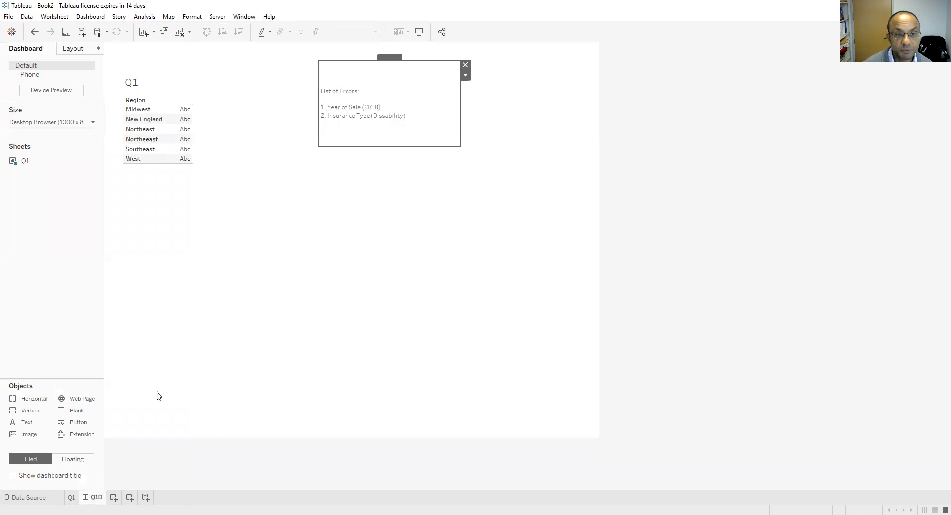
double_click(409, 122)
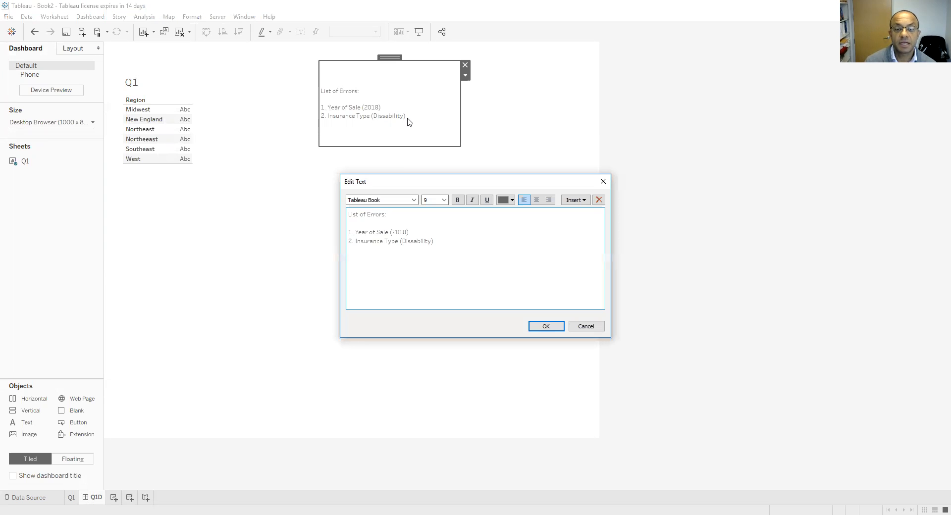
type("3. Region")
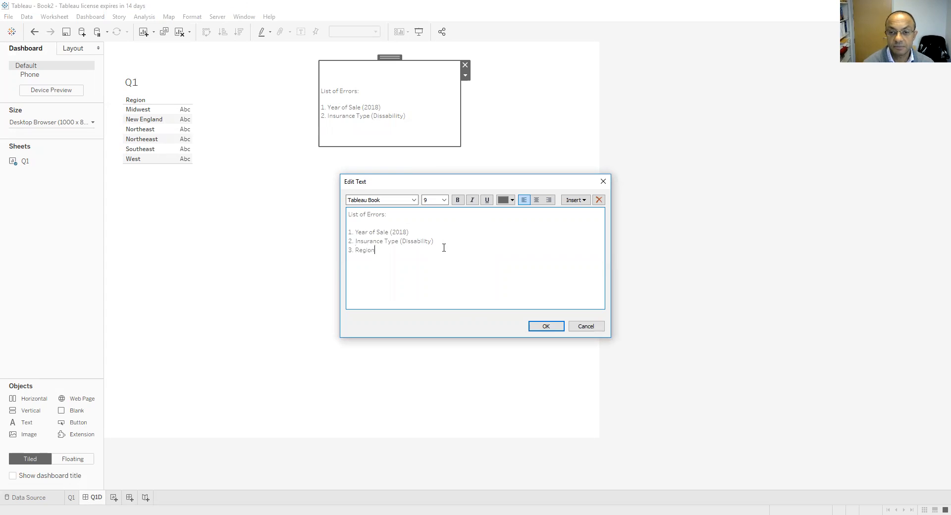
type(" (Nor")
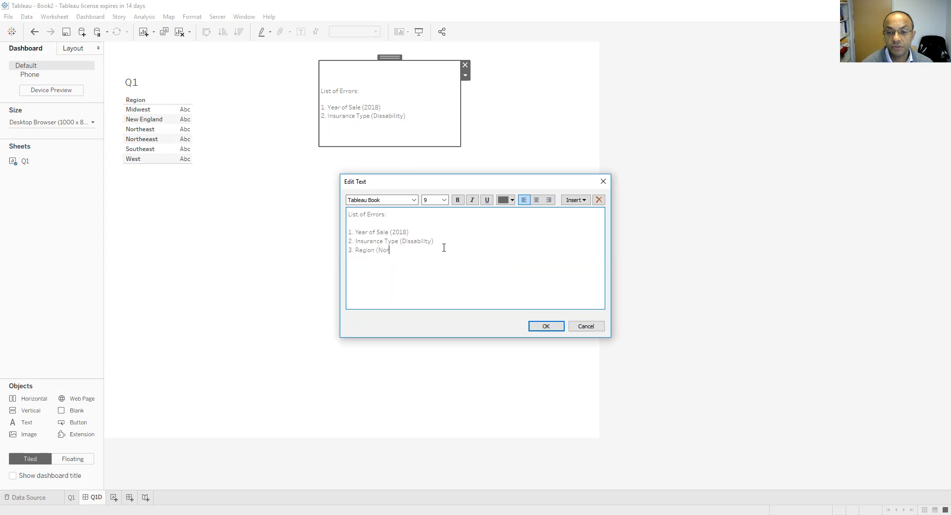
type("theeast")
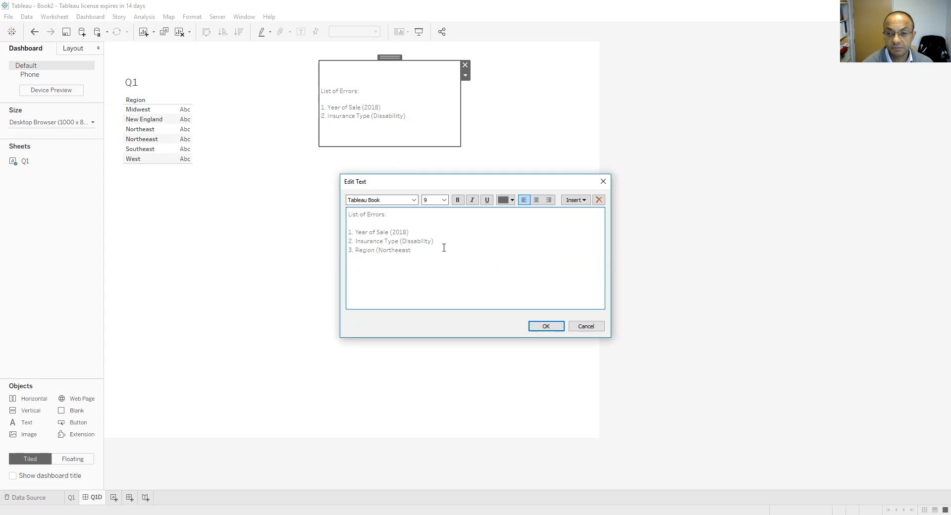
type(")")
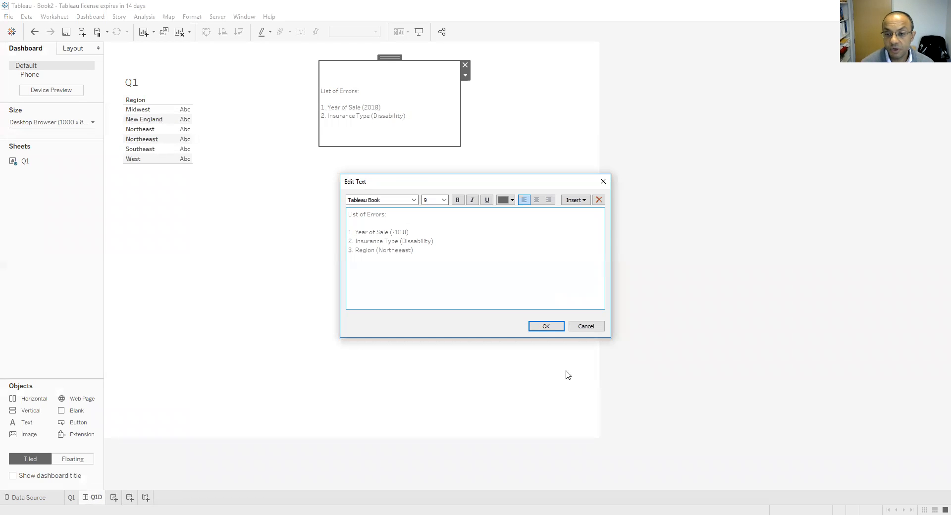
left_click(547, 326)
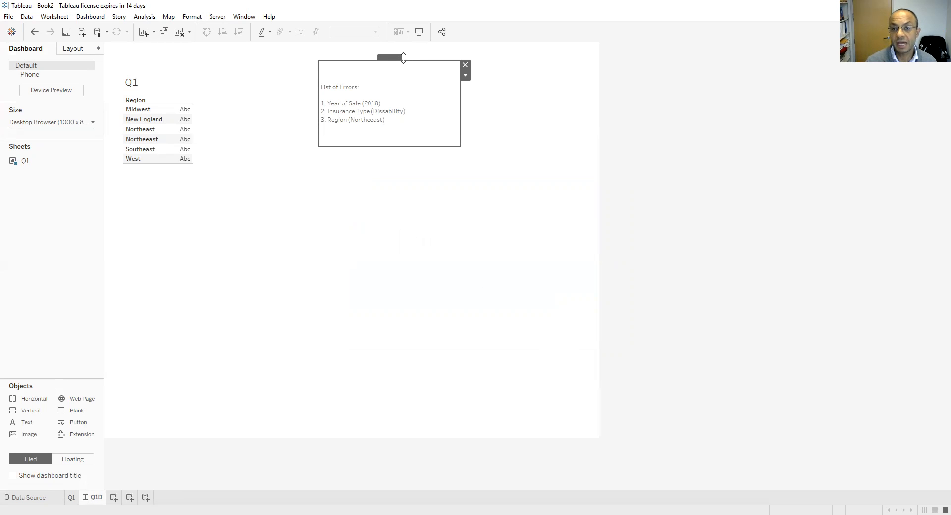
left_click_drag(386, 58, 503, 74)
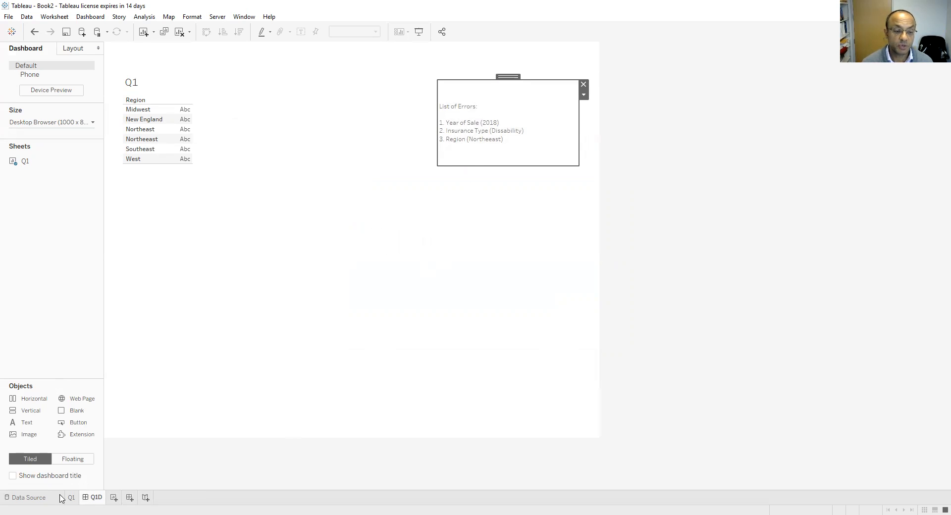
Step: Switch to the Tableau Tutorial Data workbook in Excel and replace every 2018 with 2017 on the Main sheet
left_click(19, 499)
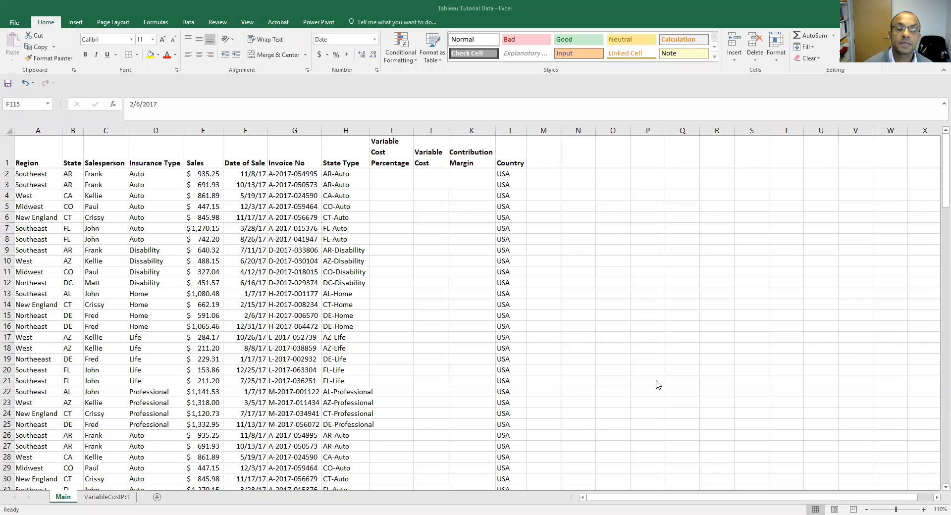
left_click(859, 91)
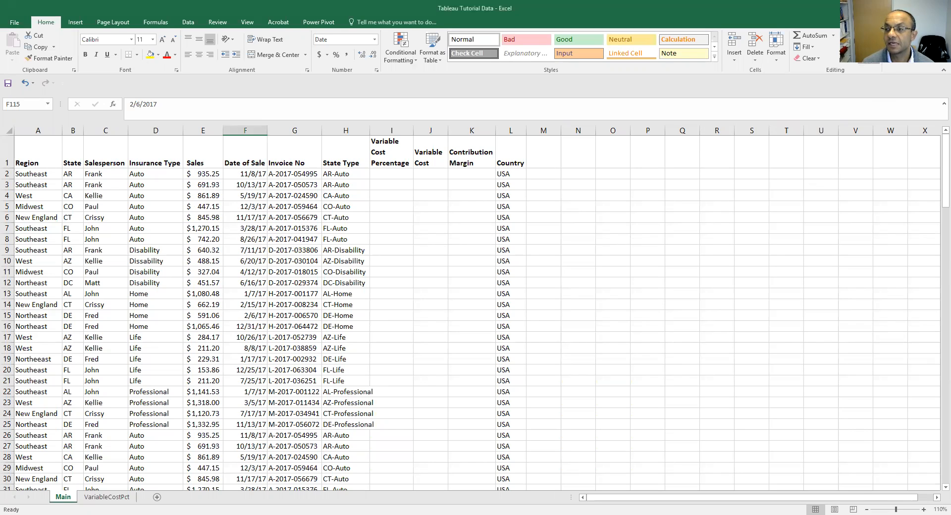
left_click(876, 54)
left_click(885, 83)
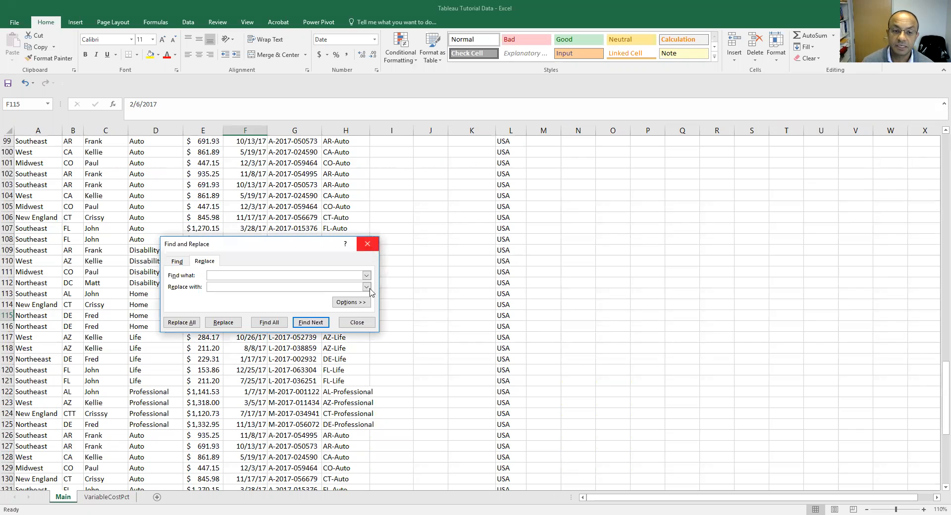
type("2018")
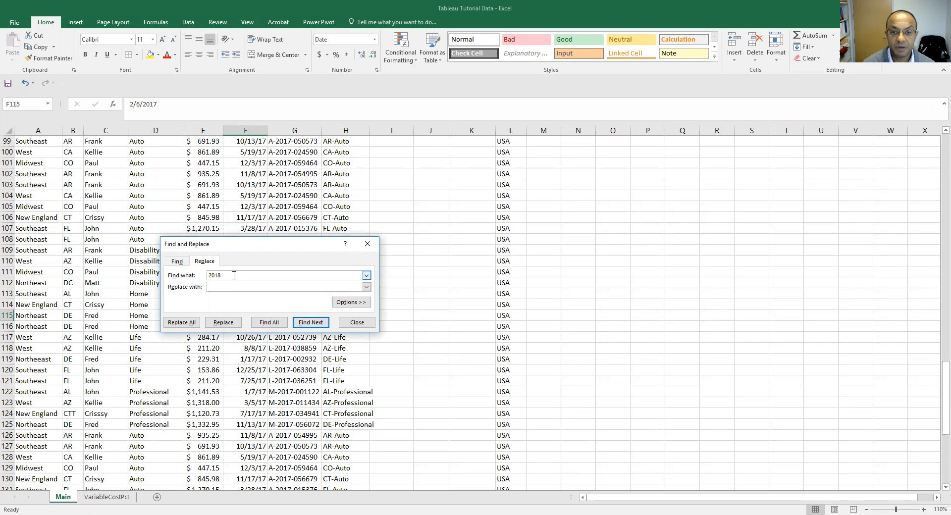
key("Tab")
type("20")
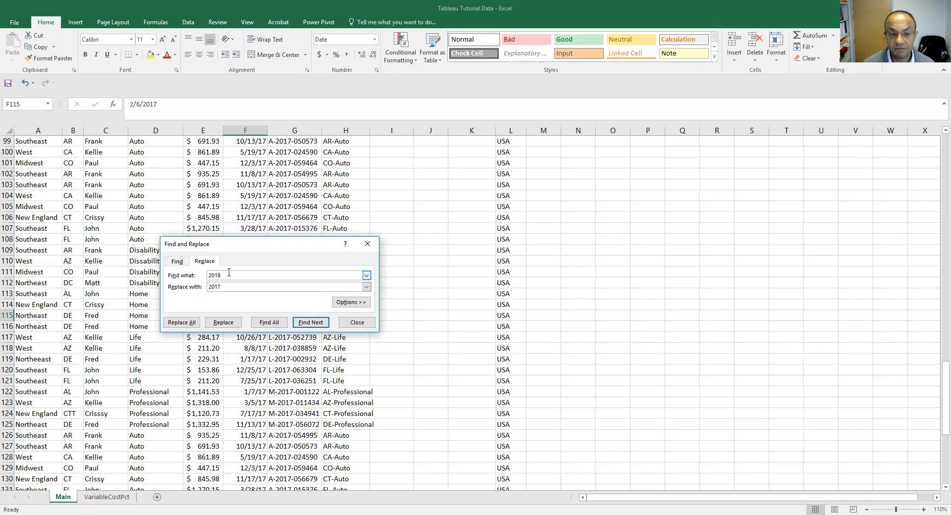
left_click(182, 323)
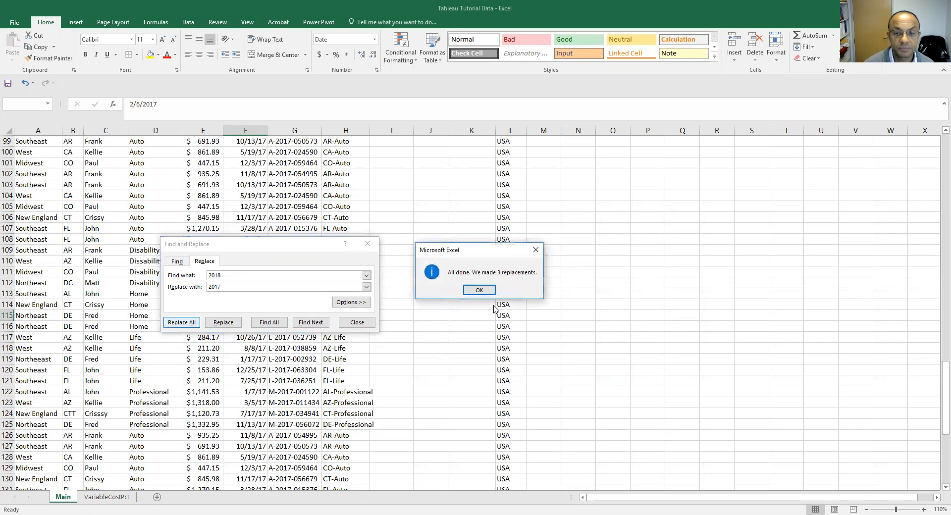
left_click(468, 292)
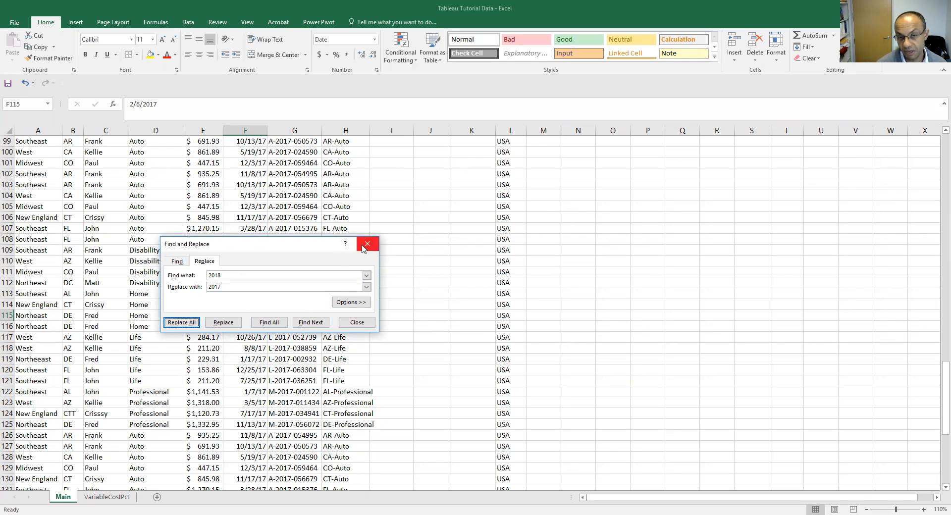
left_click(366, 244)
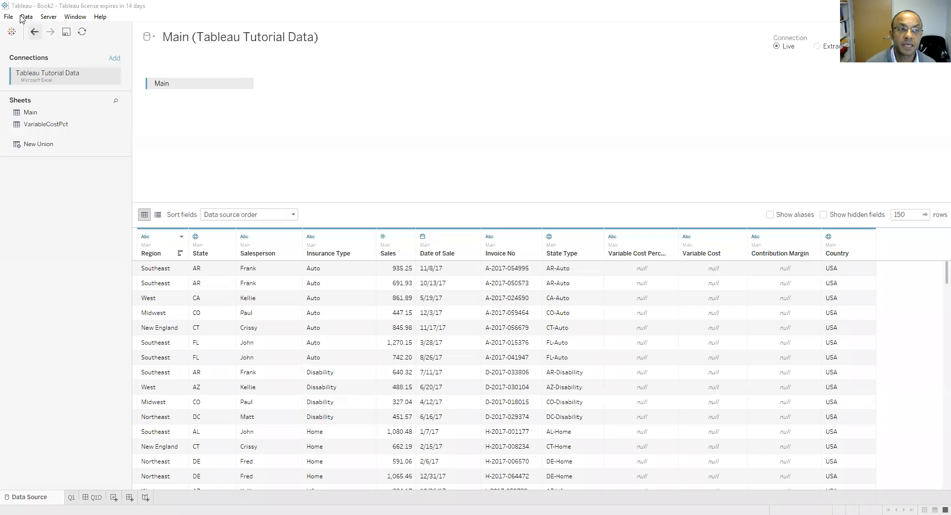
Step: Back in Tableau, reconnect the data source to the Tableau Tutorial Data file and refresh it
left_click(27, 17)
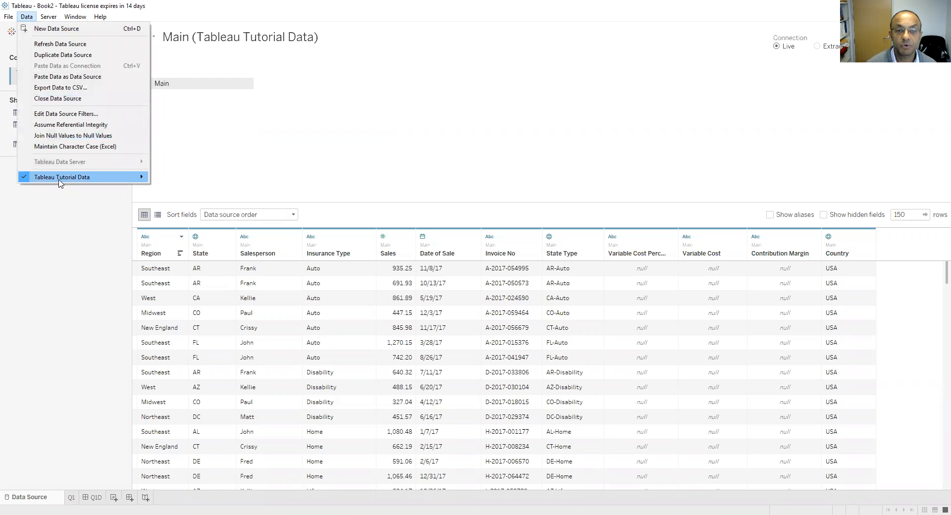
mouse_move(60, 179)
left_click(184, 179)
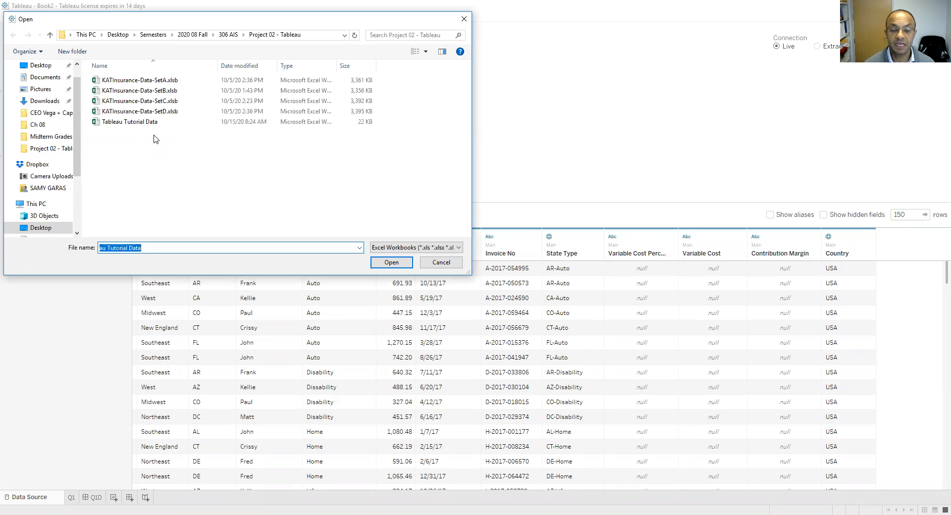
left_click(148, 125)
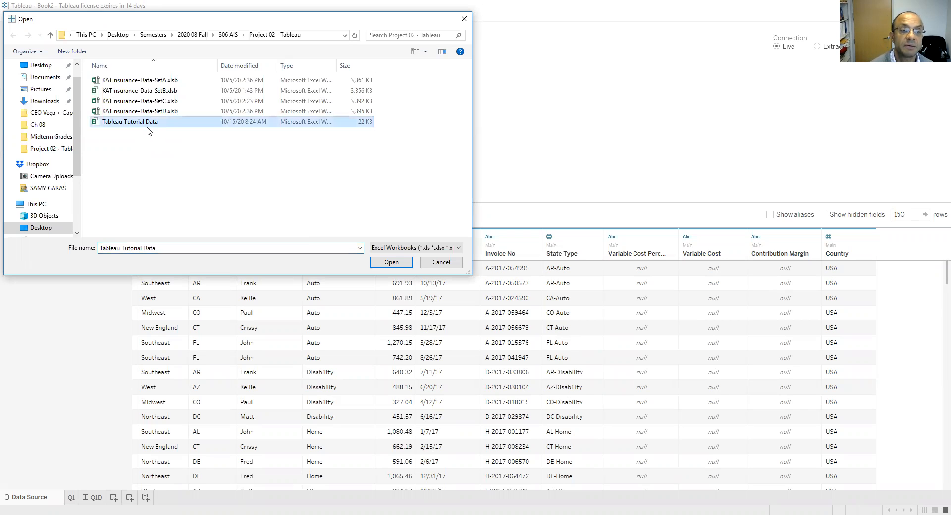
left_click(391, 263)
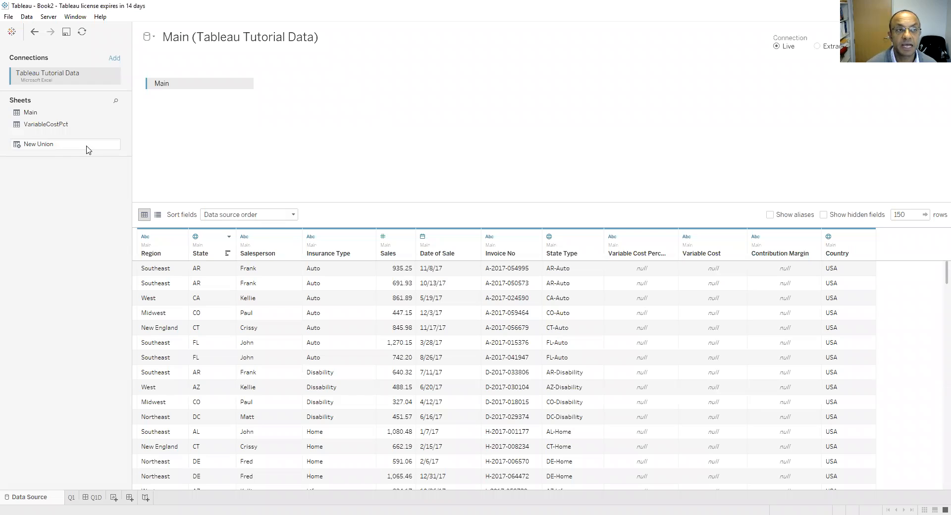
left_click(26, 17)
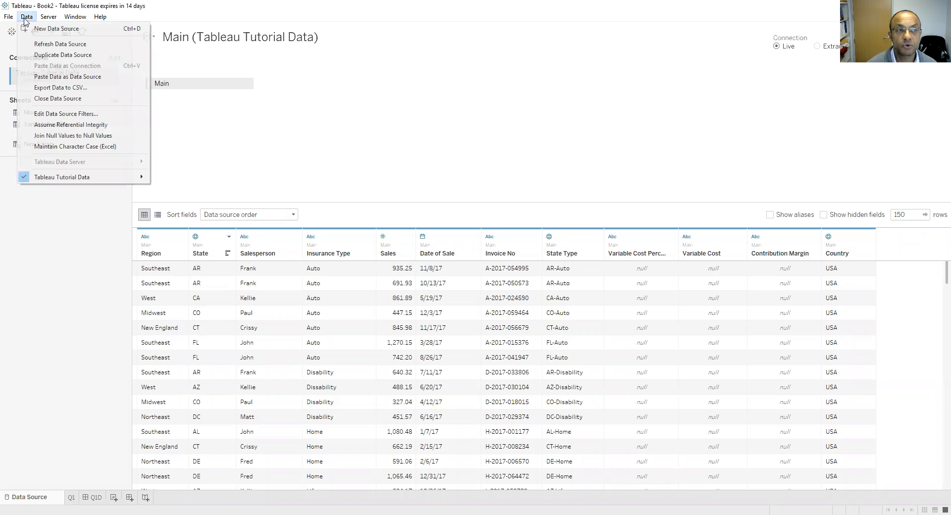
left_click(36, 45)
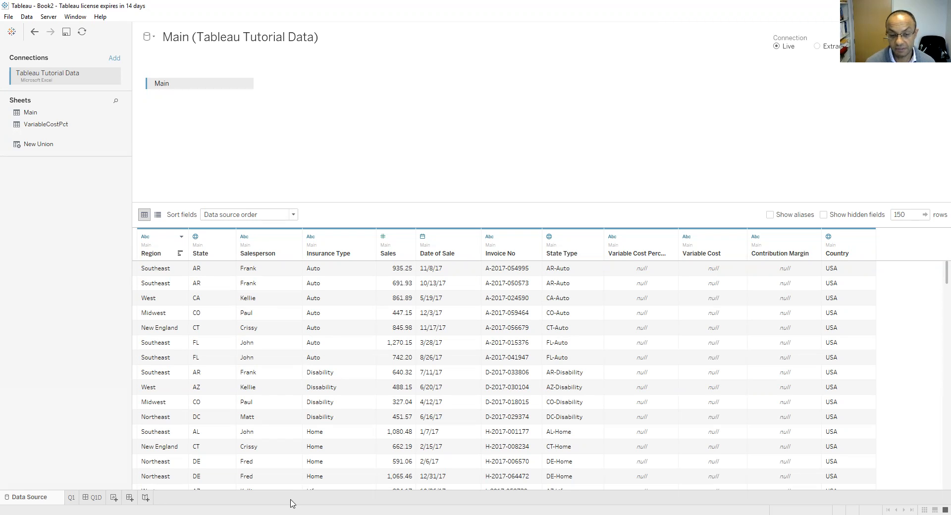
Step: Switch to the Tableau Tutorial 6 workbook and compare its Q1D dashboard and error list with its Q1 sheet
key("alt+Tab")
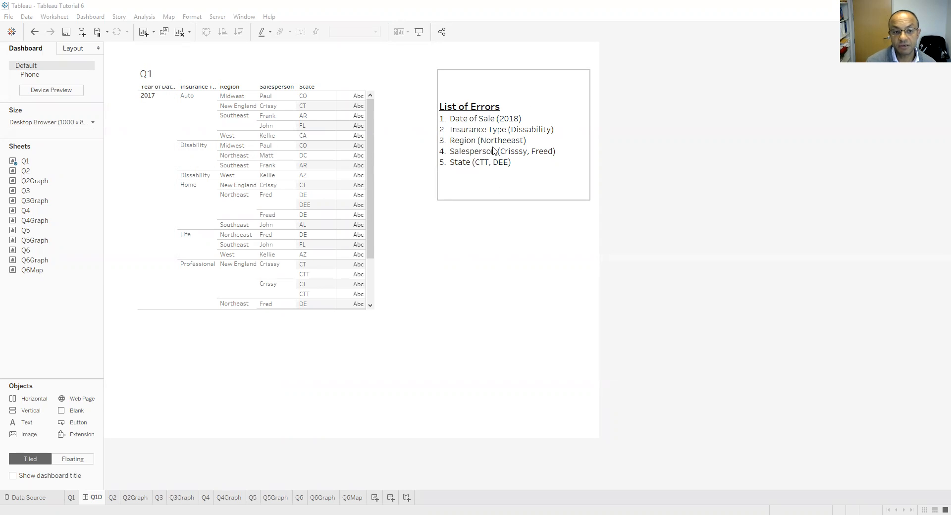
left_click(72, 498)
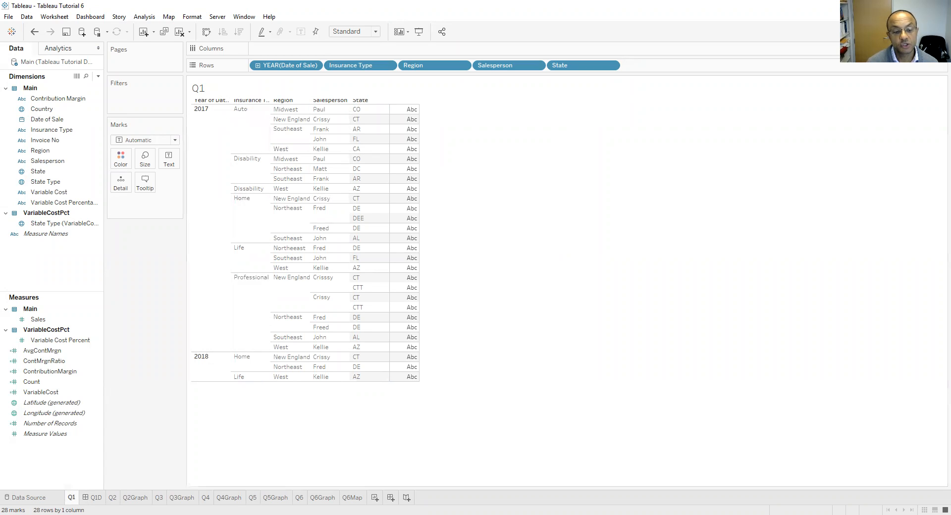
left_click(92, 498)
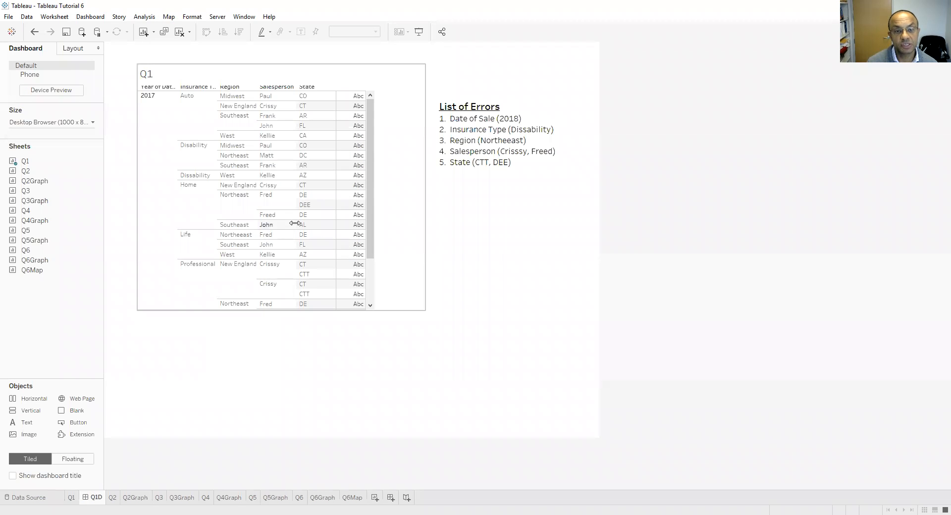